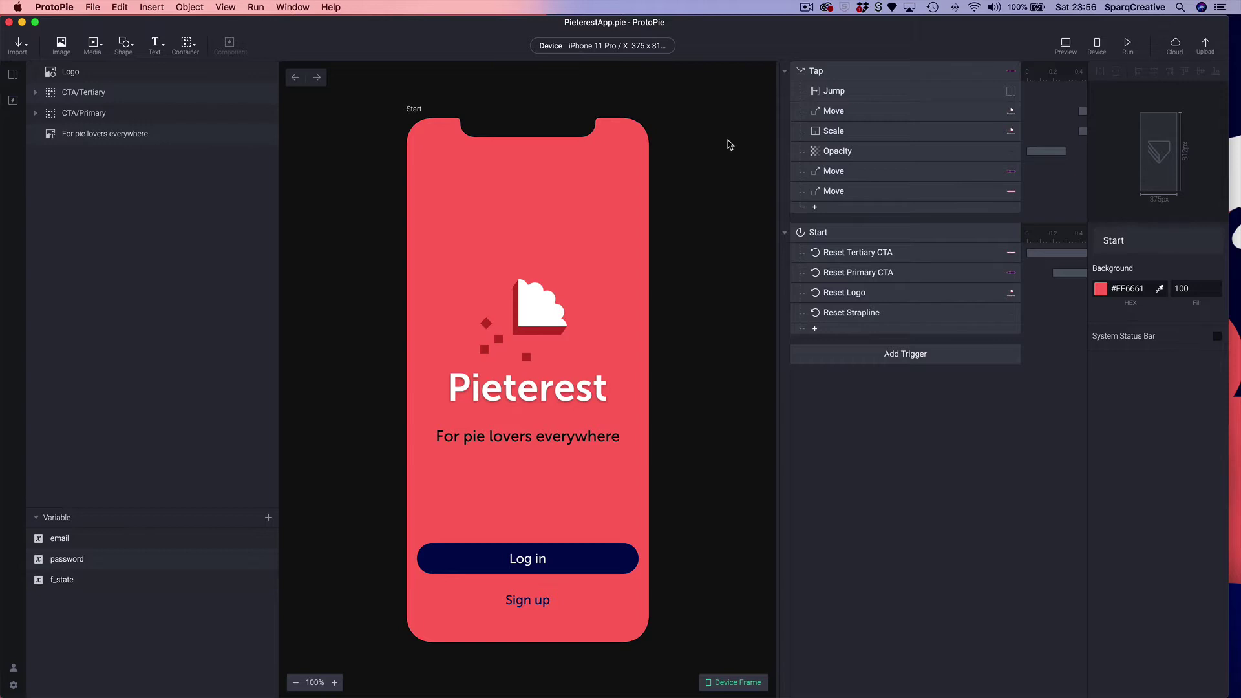
# Step: Open the Home scene from the project's scene list
pyautogui.click(14, 76)
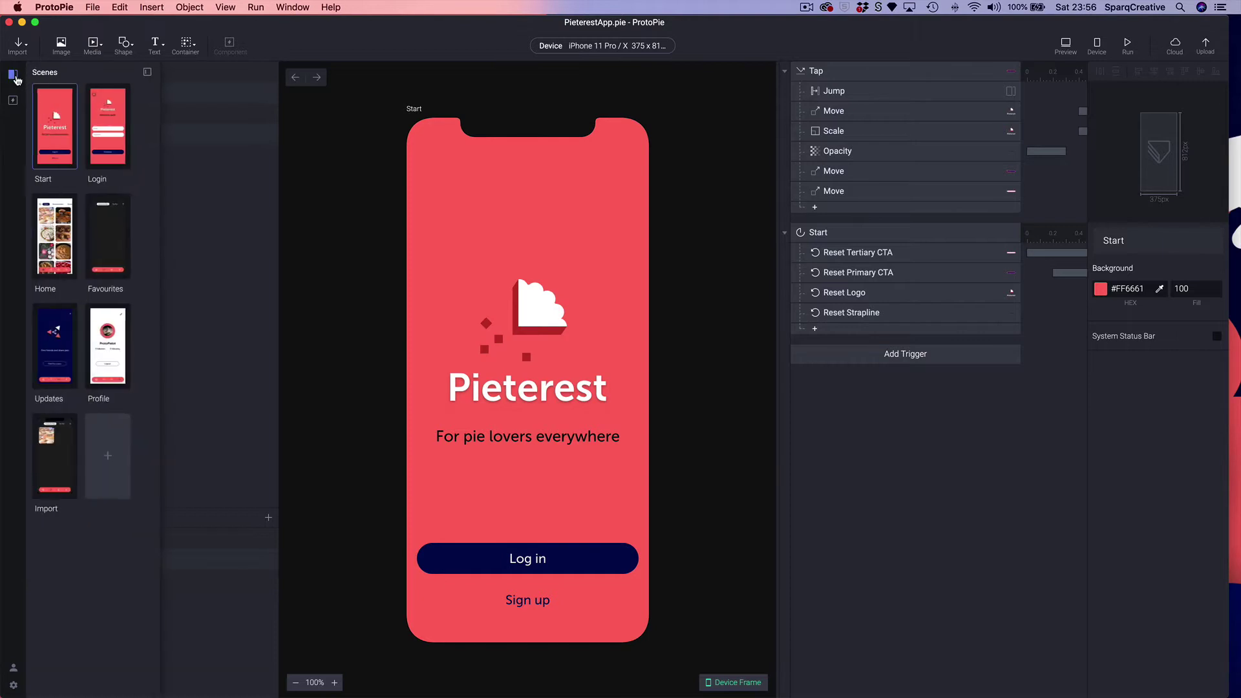
pyautogui.click(51, 244)
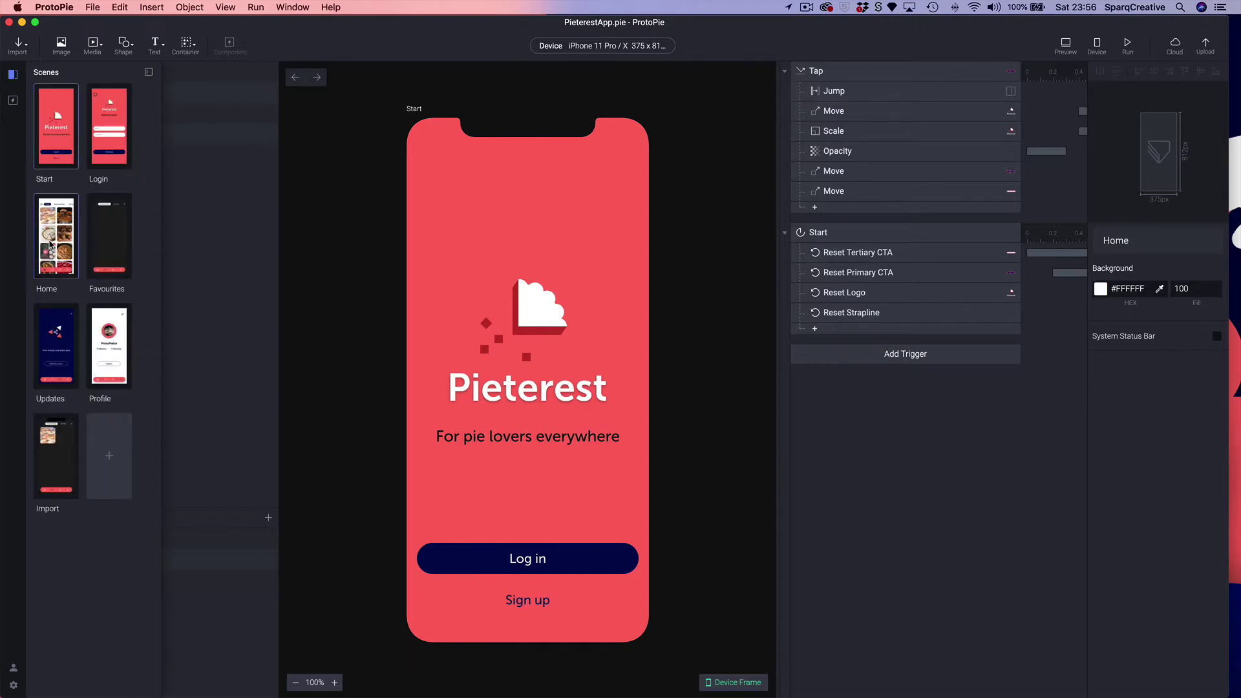
pyautogui.doubleClick(51, 245)
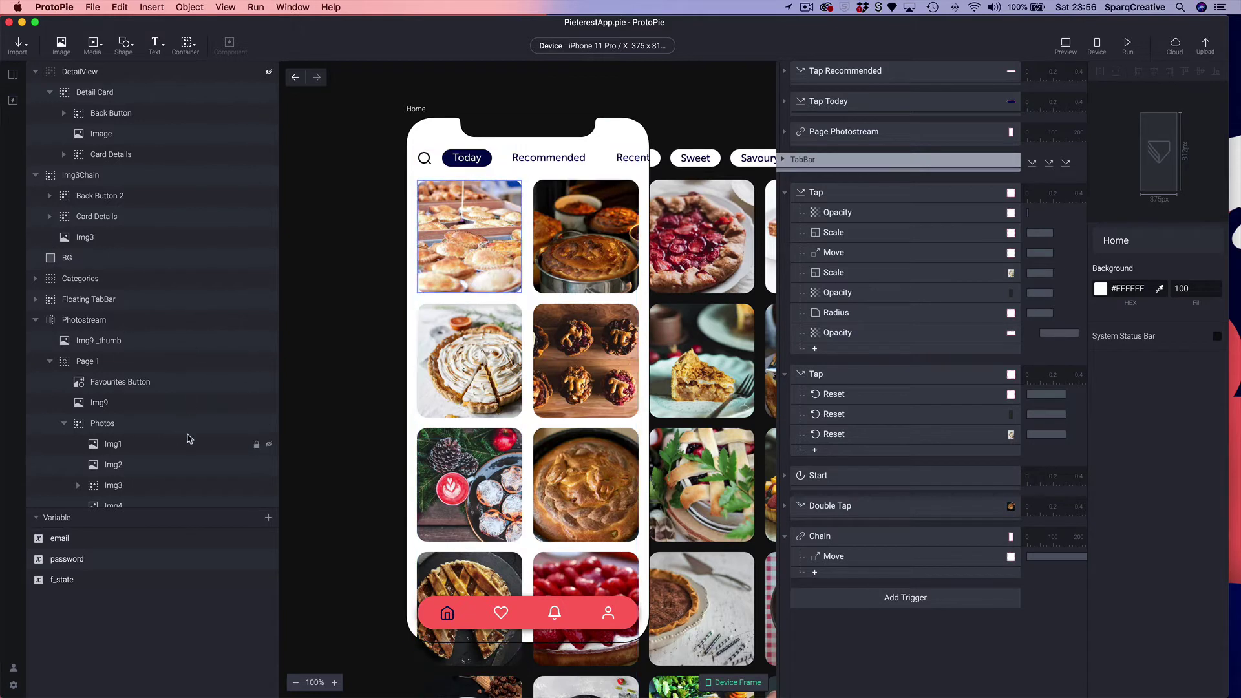
# Step: Copy the Img9 pie image from Page 1 of the Photostream
pyautogui.scroll(-5, 91, 355)
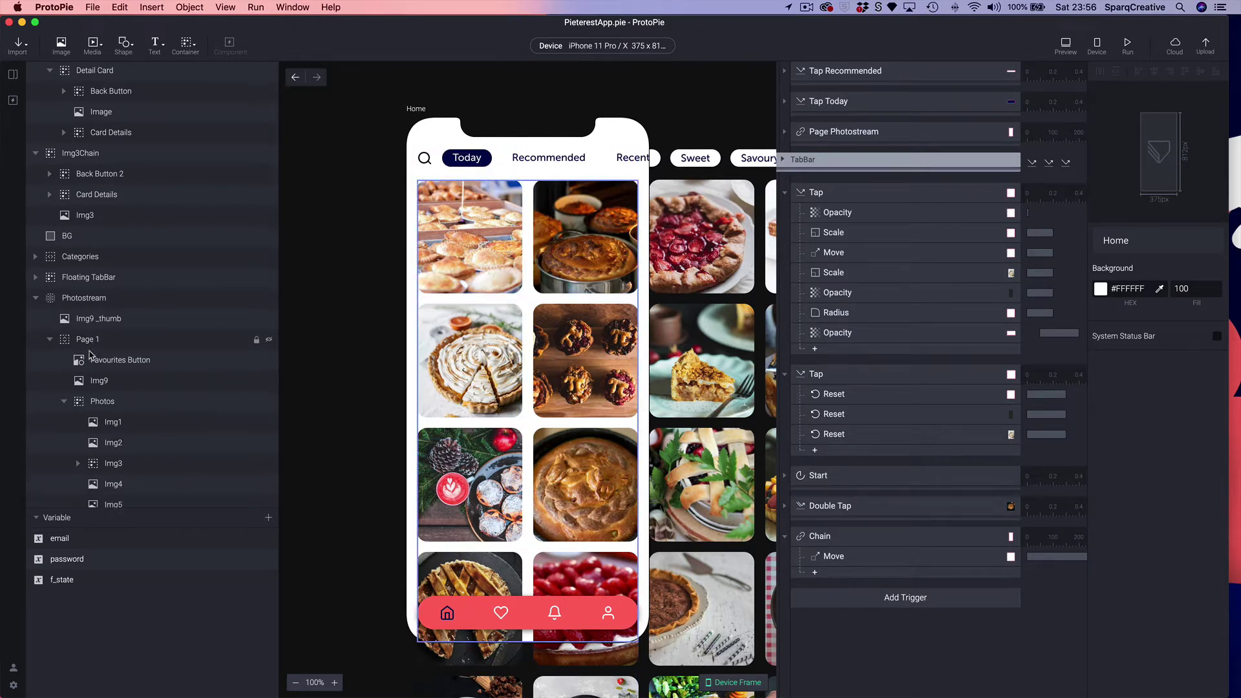
pyautogui.scroll(-1, 91, 355)
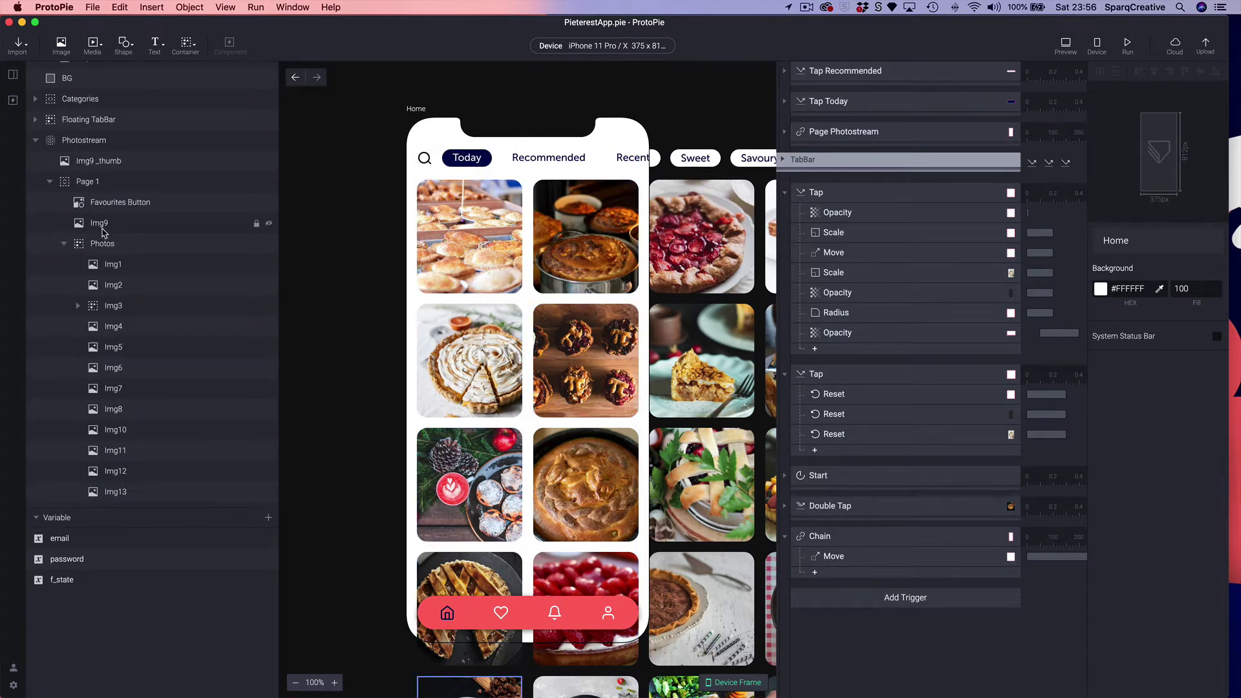
pyautogui.click(49, 183)
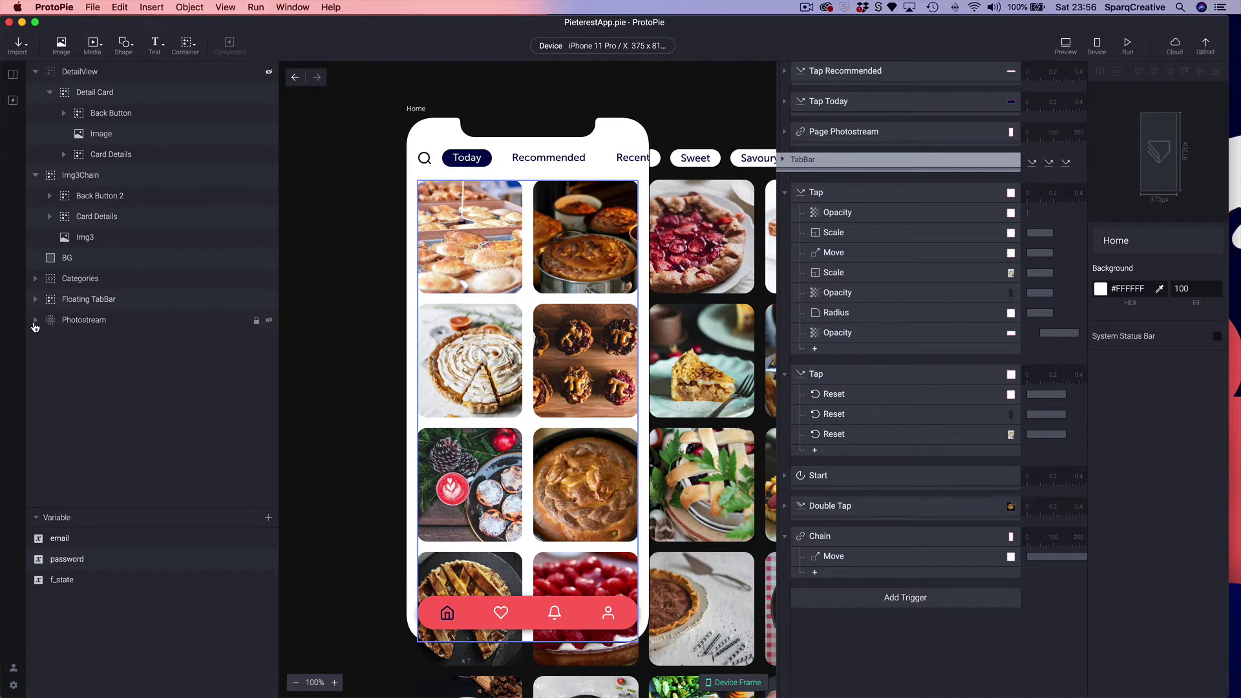
pyautogui.click(49, 361)
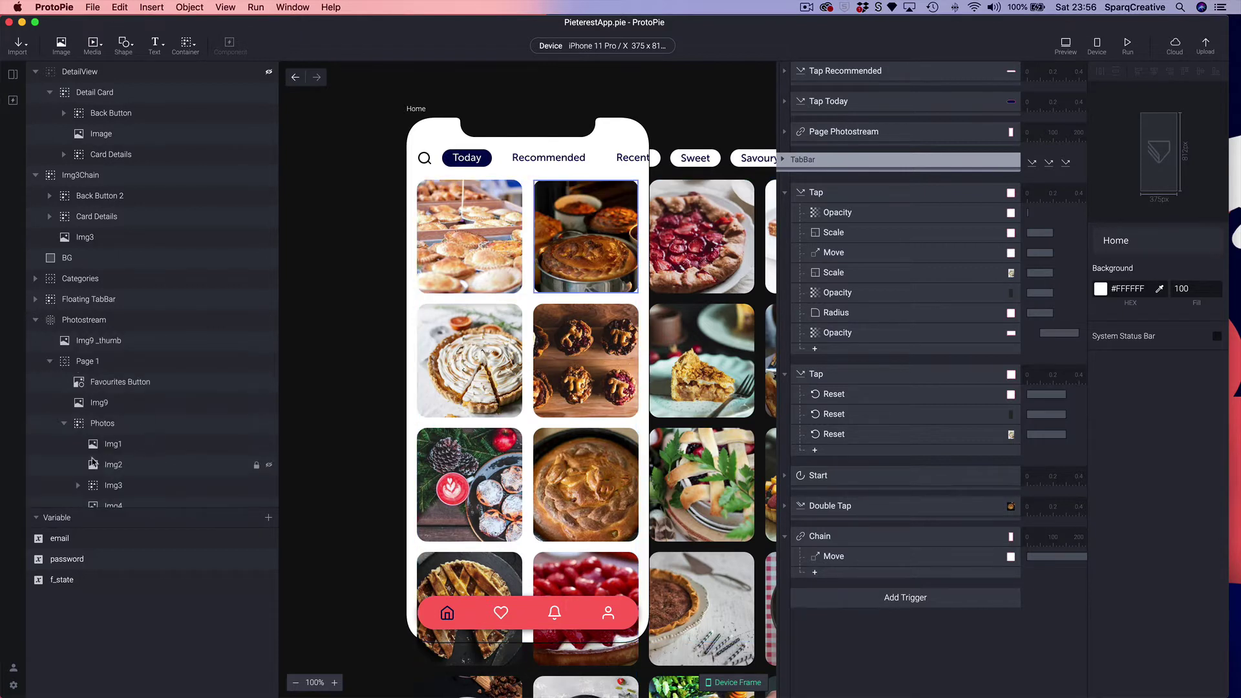
pyautogui.click(79, 407)
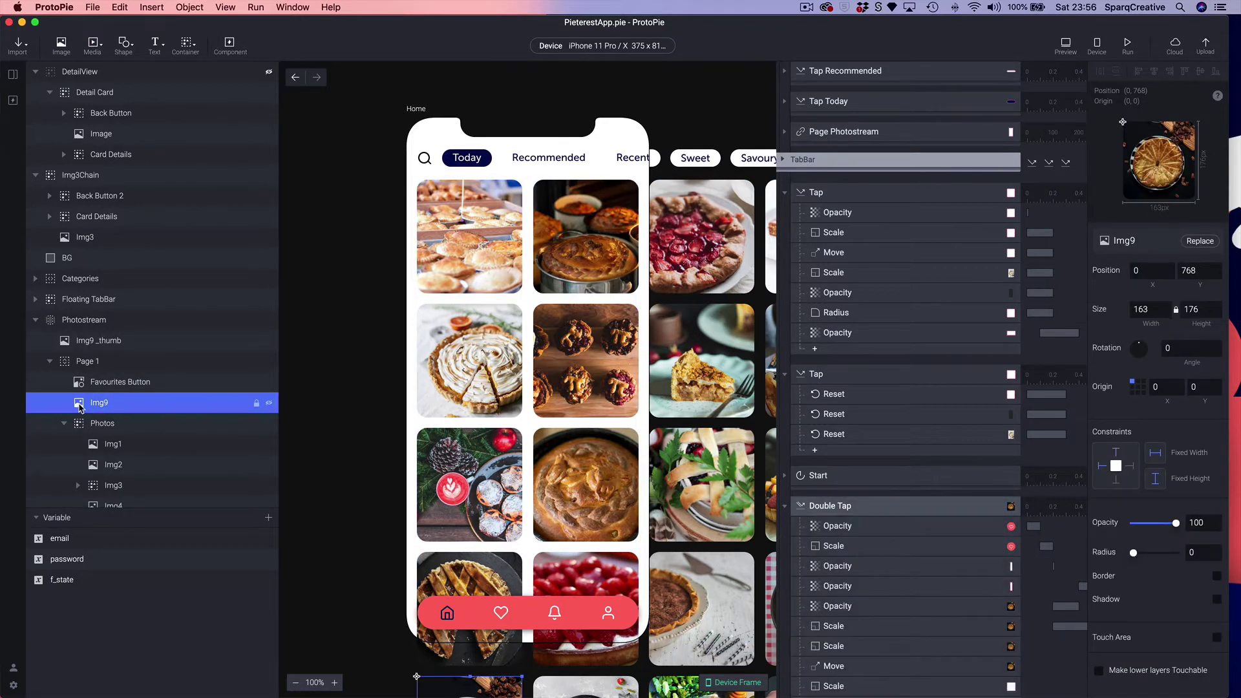
pyautogui.scroll(-5, 561, 543)
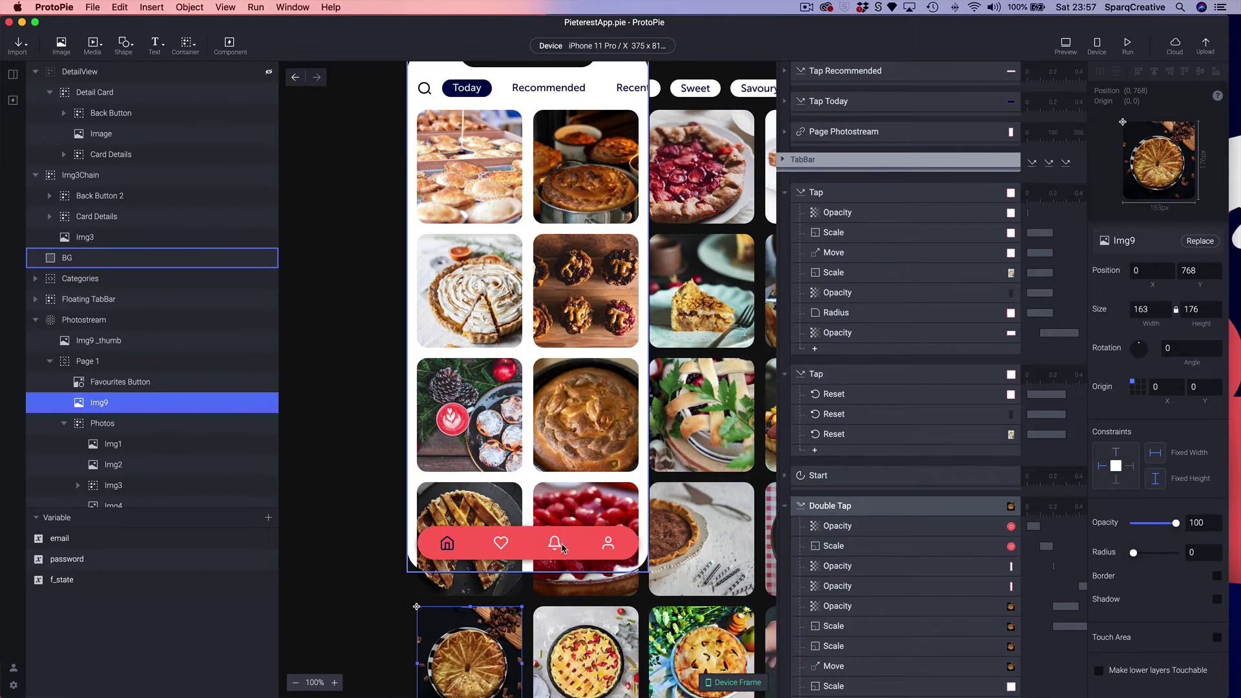
pyautogui.rightClick(79, 406)
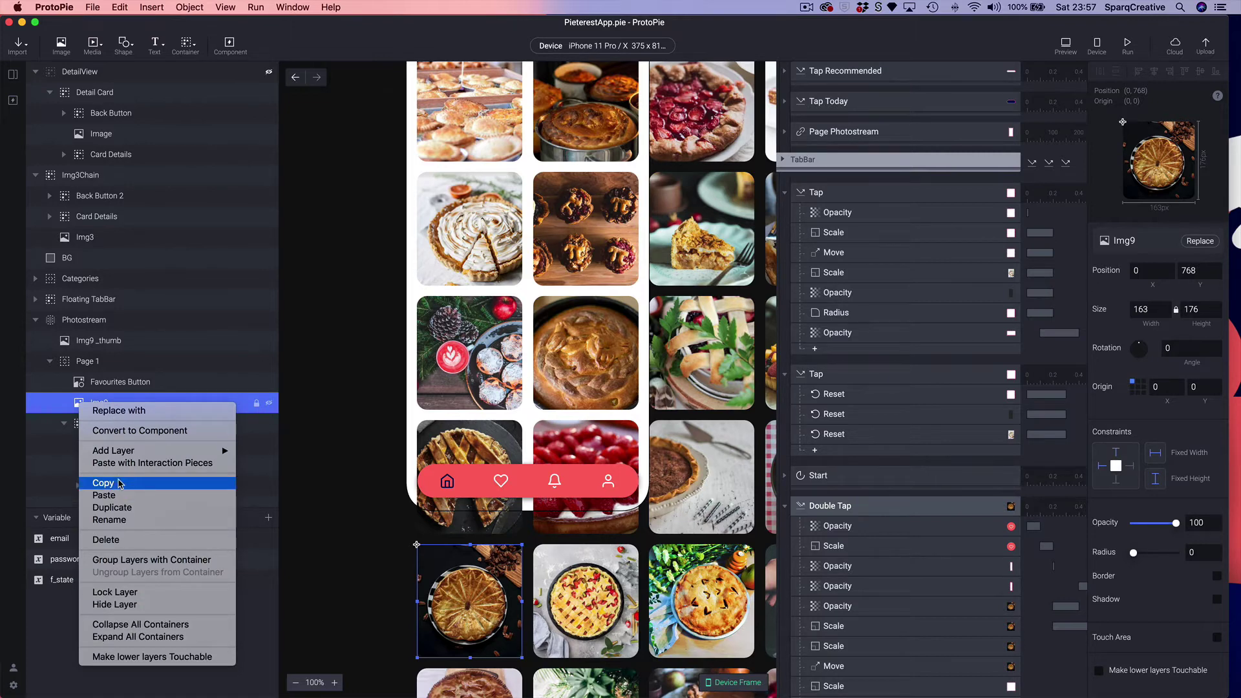
pyautogui.click(103, 483)
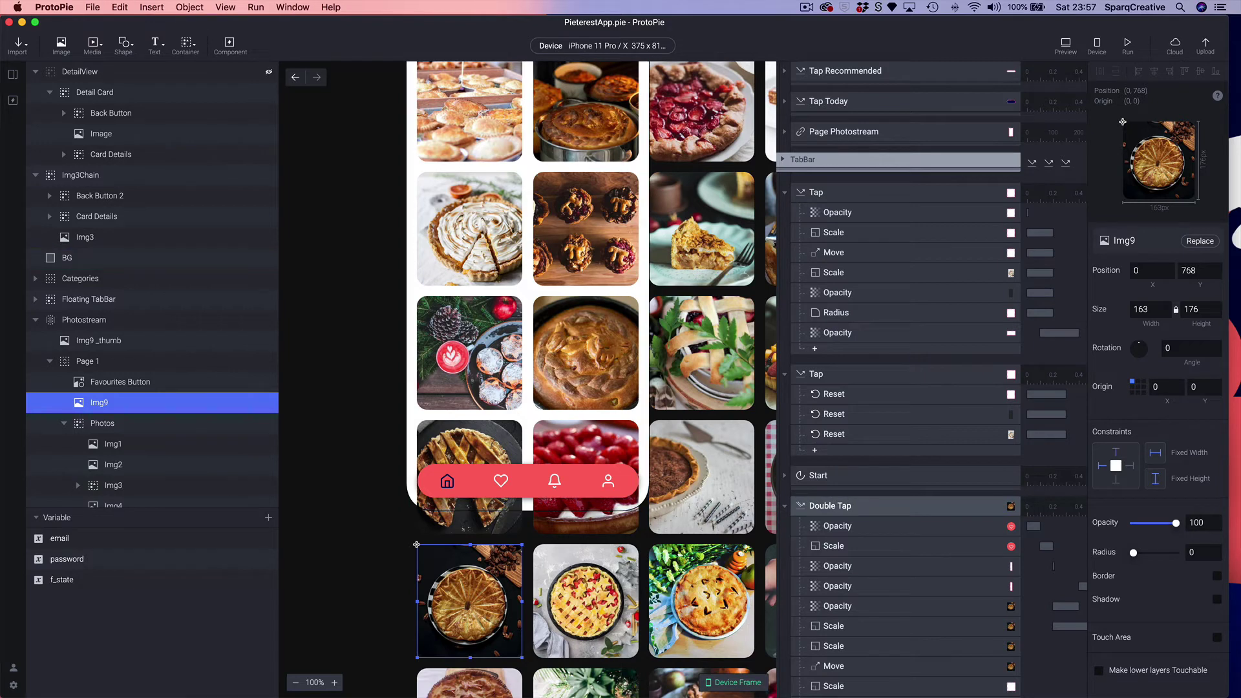
# Step: Open the Favourites scene and paste the copied pie image into it
pyautogui.click(18, 76)
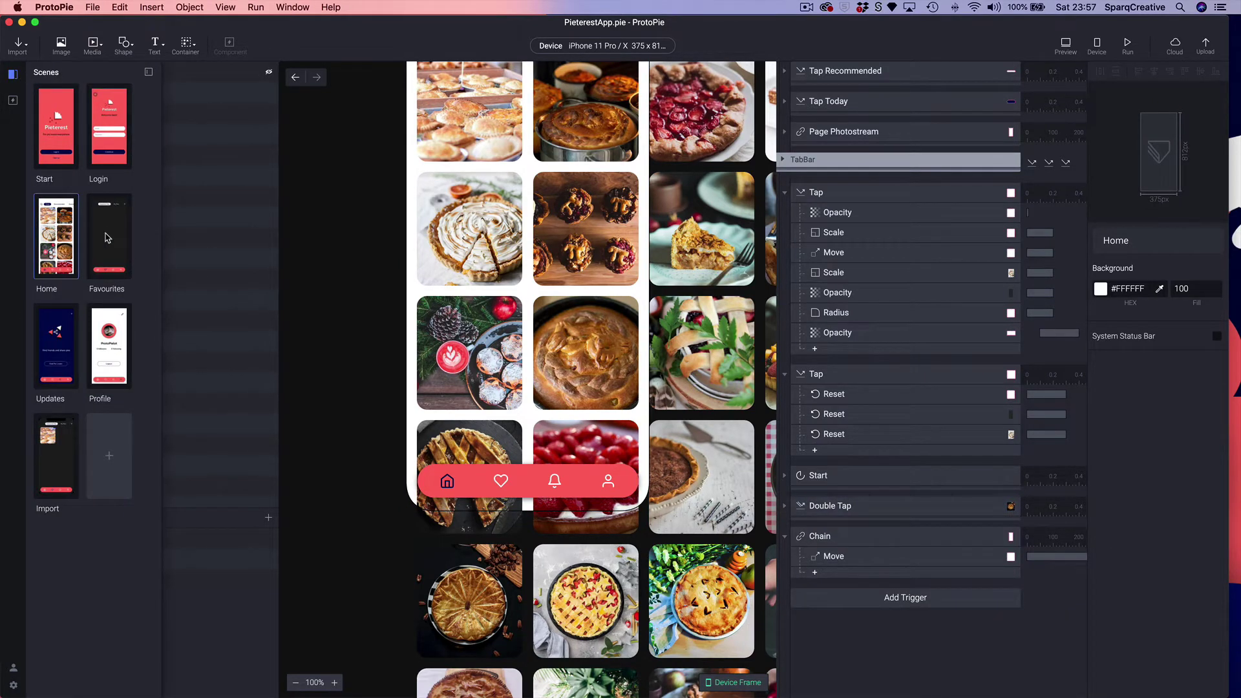
pyautogui.doubleClick(107, 238)
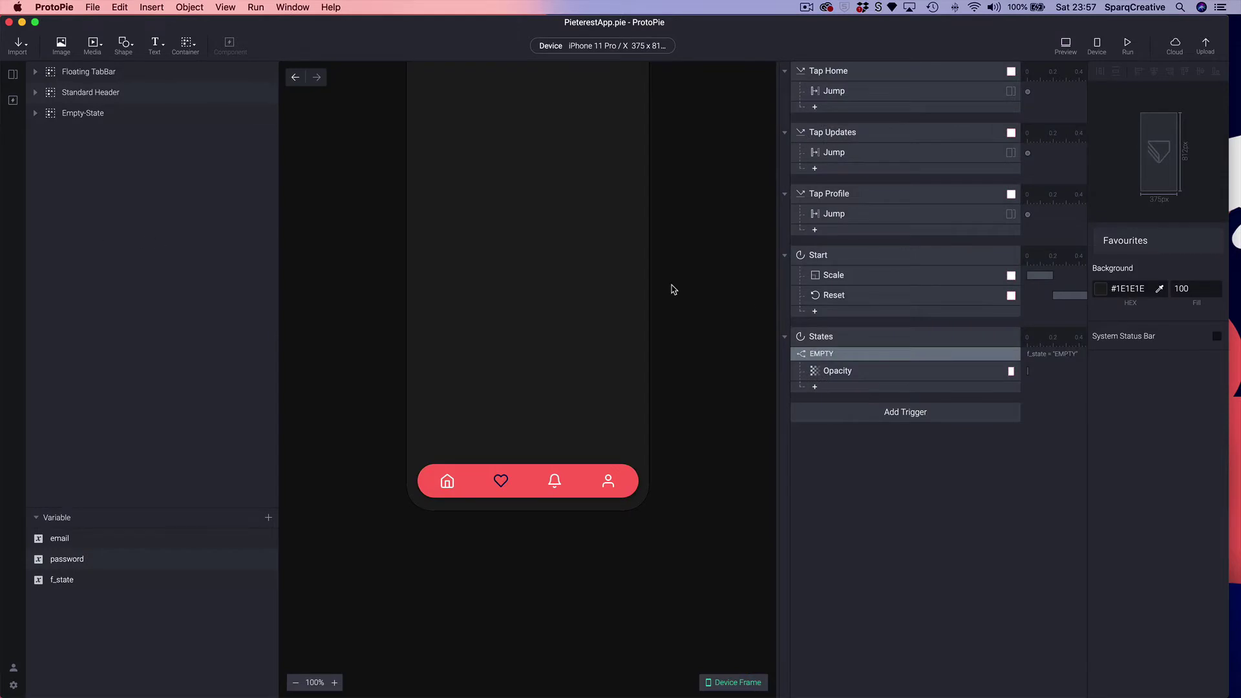
pyautogui.moveTo(610, 299); pyautogui.dragTo(611, 404)
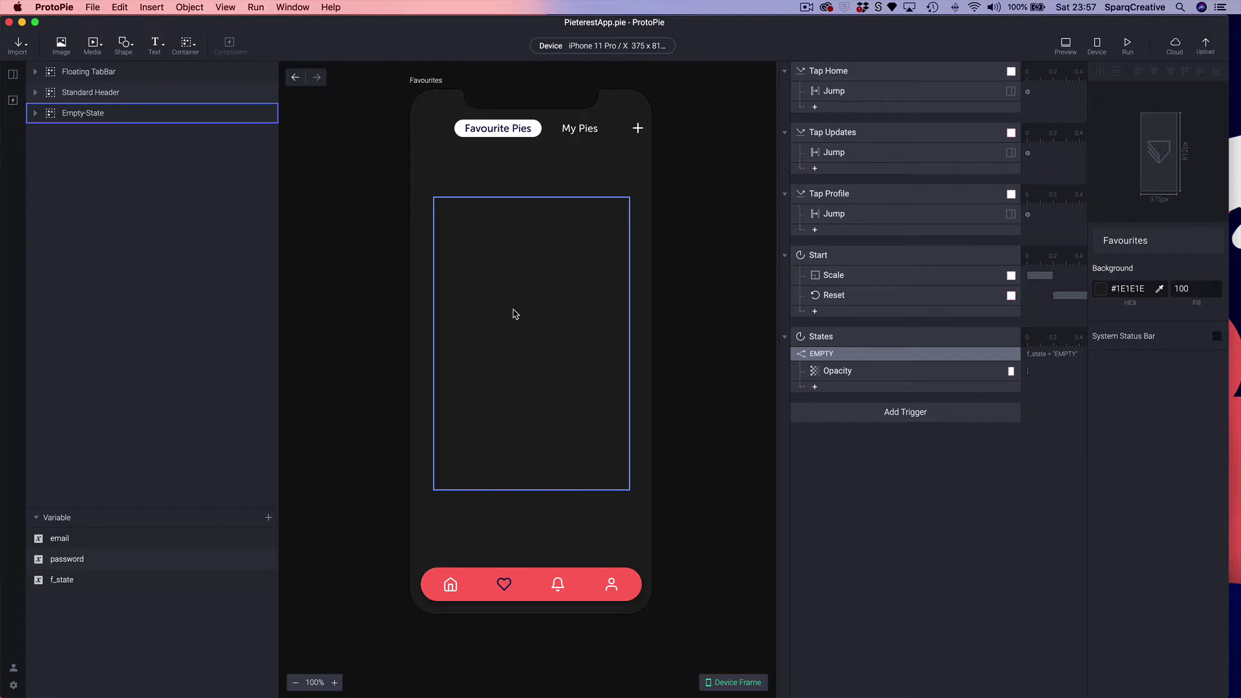
pyautogui.press('super+v')
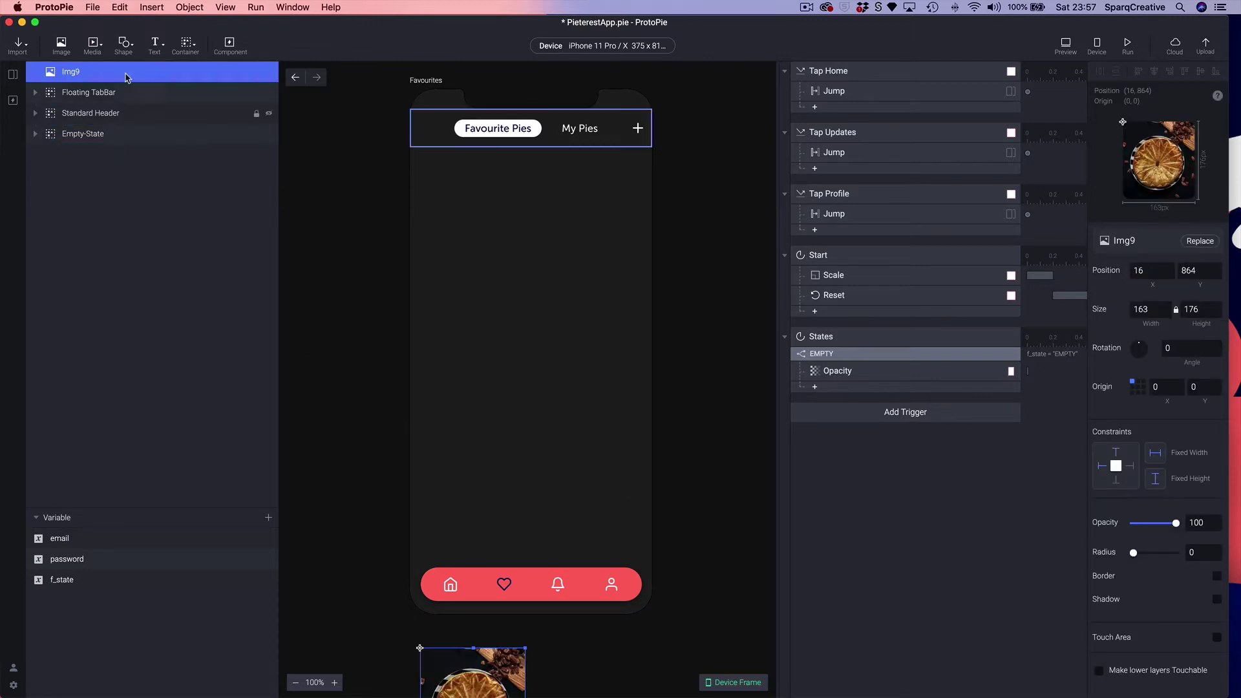
# Step: Rename the pasted Img9 layer as pie1
pyautogui.doubleClick(81, 72)
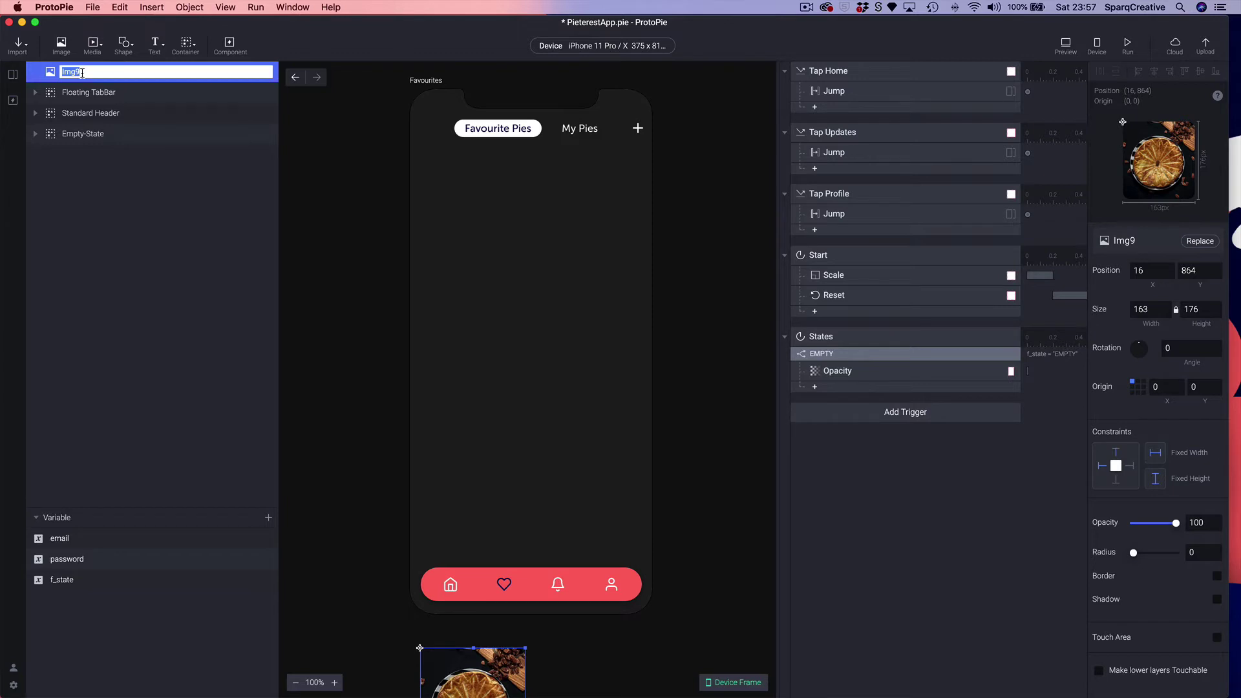
pyautogui.write('pie1')
pyautogui.press('Return')
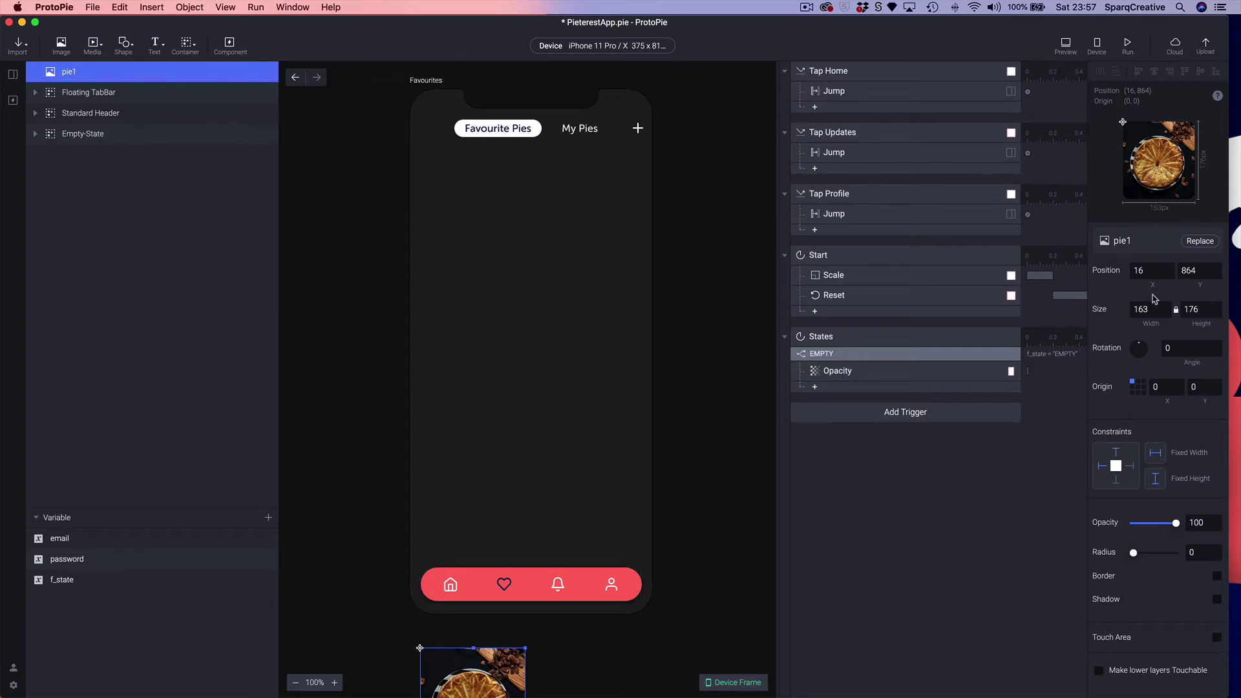
# Step: Set the Y position of the pie1 image to 96
pyautogui.click(1148, 272)
pyautogui.click(1199, 272)
pyautogui.write('96')
pyautogui.press('Return')
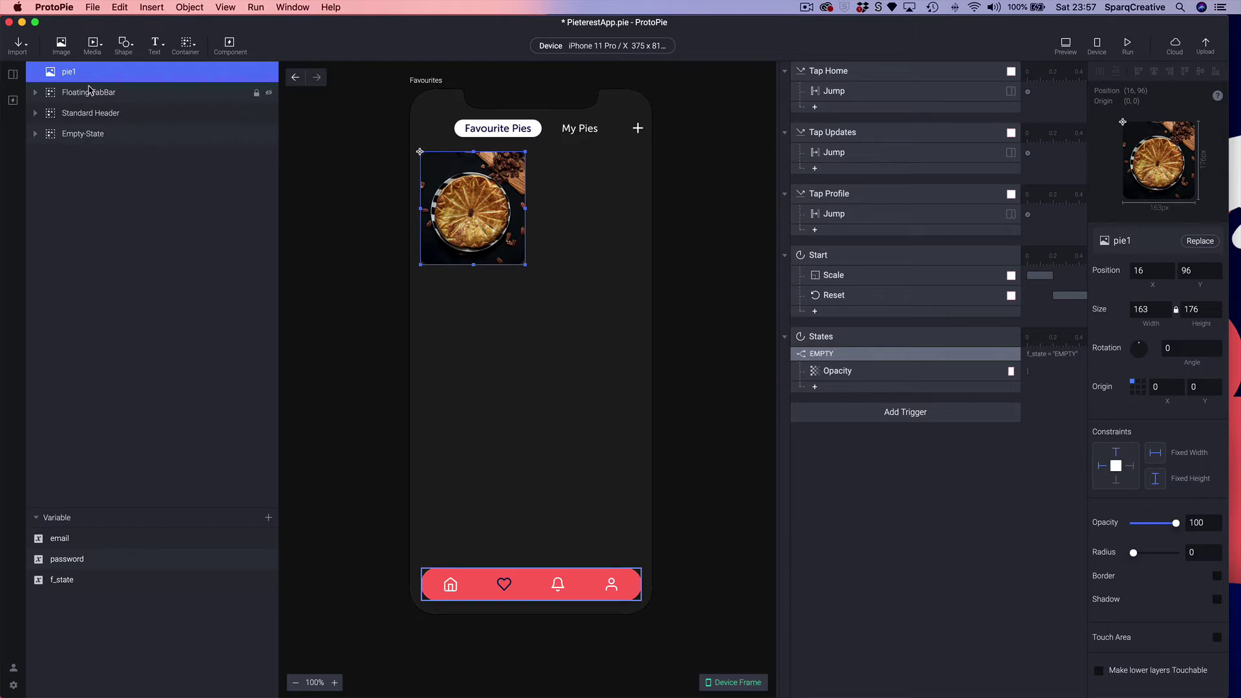
# Step: Group the pie1 image into a container and name it Favourite Pies
pyautogui.press('super+alt+g')
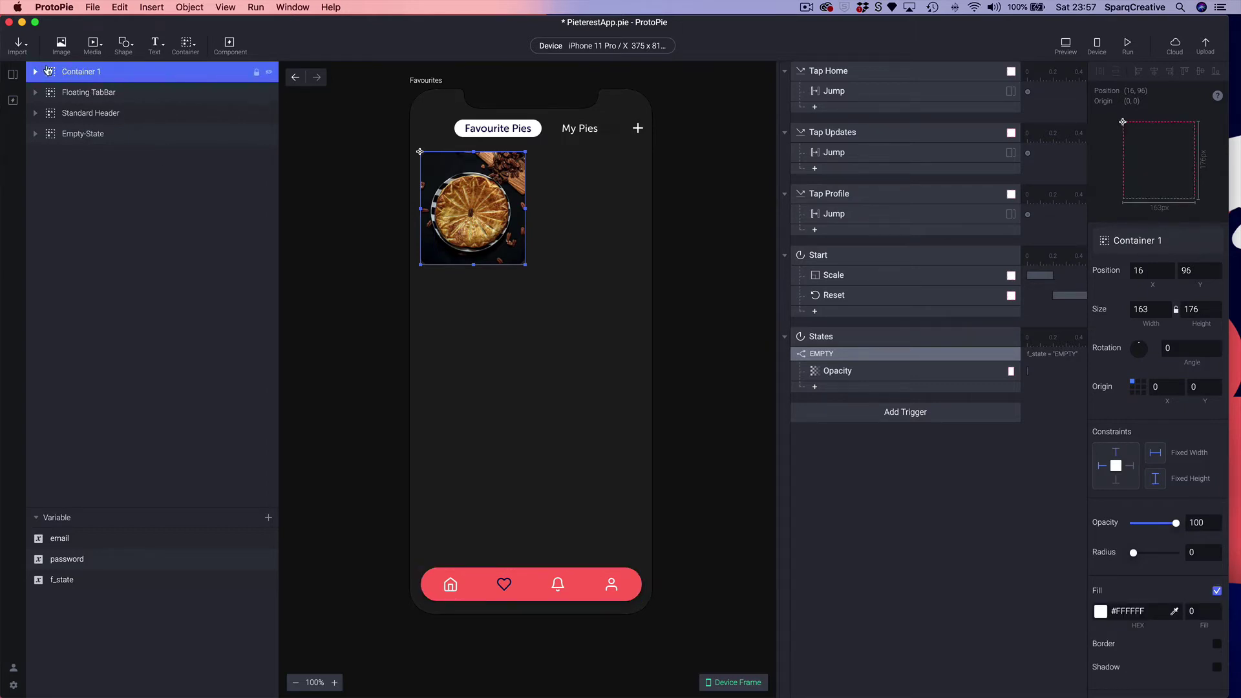
pyautogui.doubleClick(72, 72)
pyautogui.write('Favourite Pies')
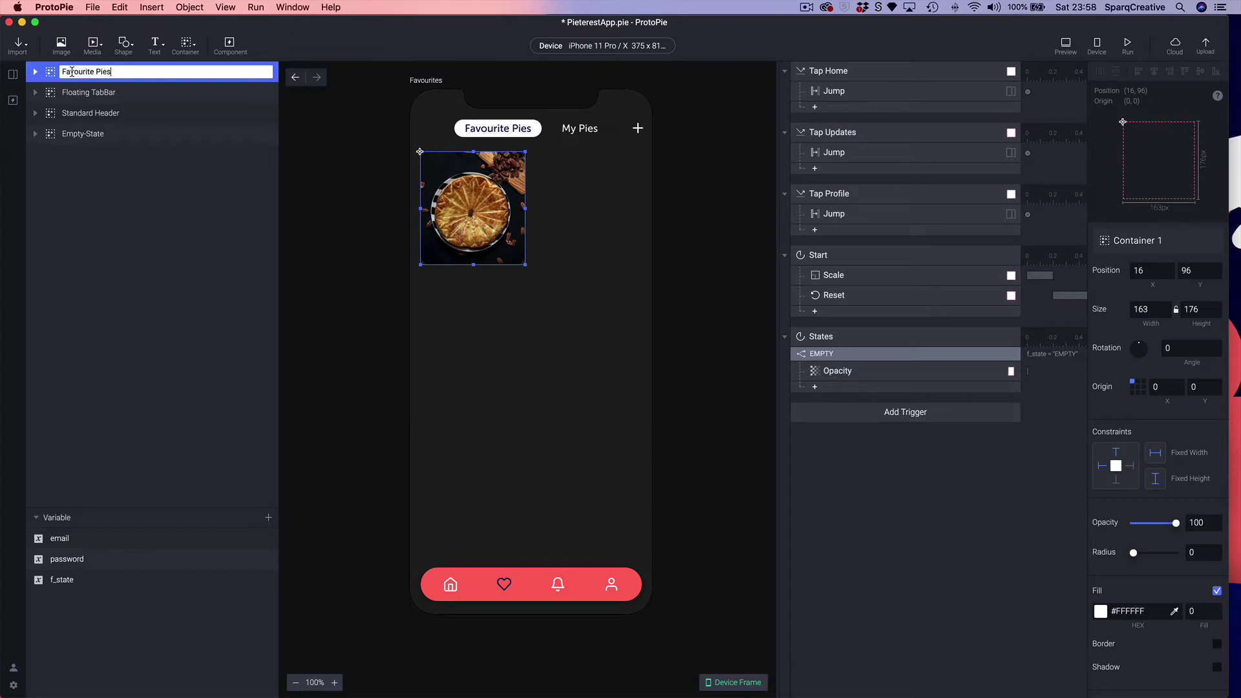
pyautogui.press('Return')
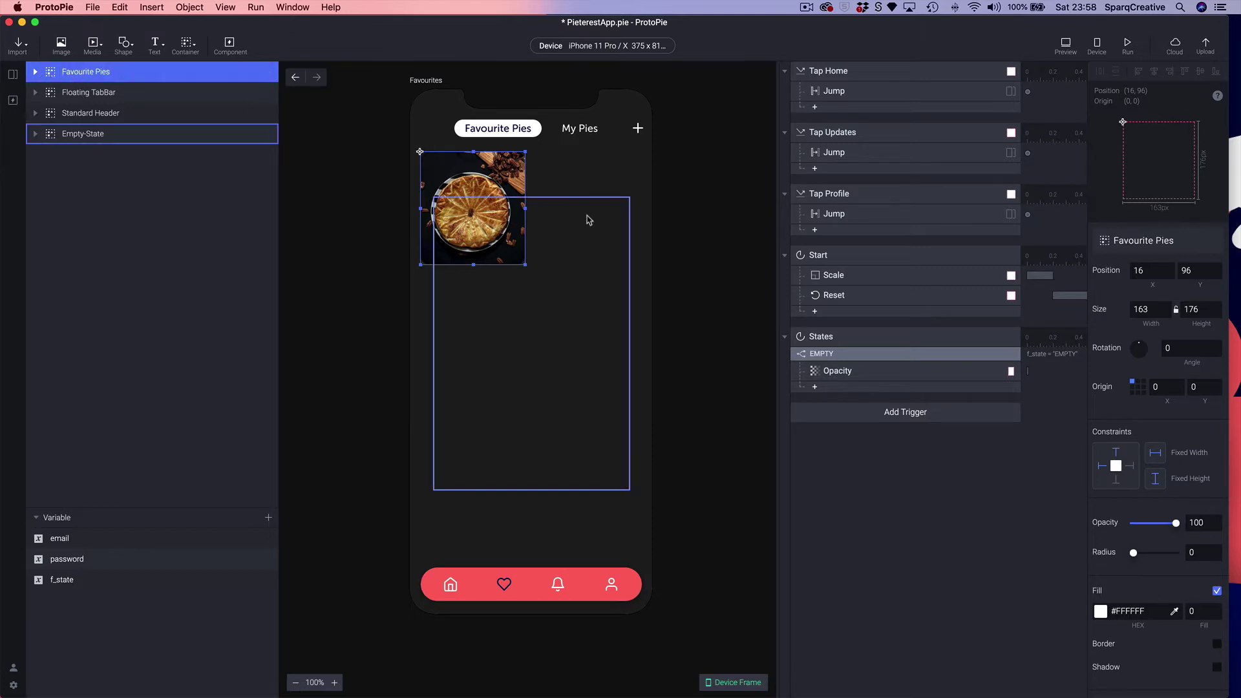
# Step: Set the opacity of both the Favourite Pies container and the pie1 image inside it to 0
pyautogui.moveTo(1176, 525); pyautogui.dragTo(1102, 523)
pyautogui.click(36, 72)
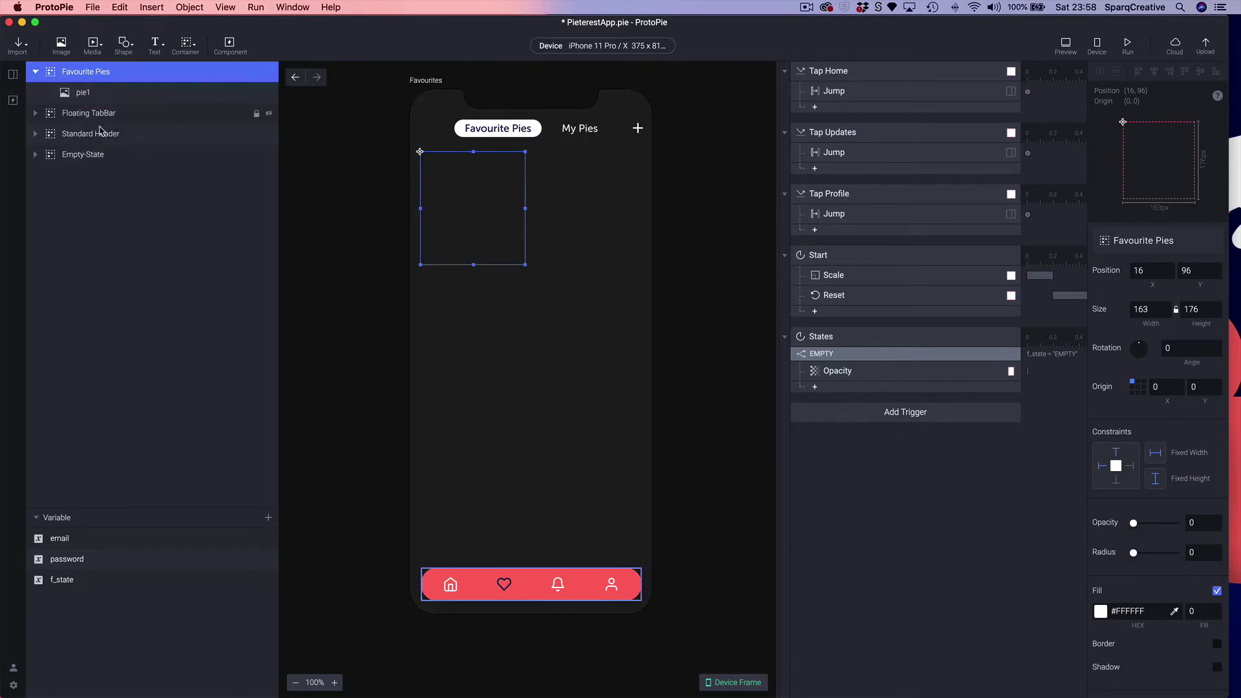
pyautogui.click(82, 92)
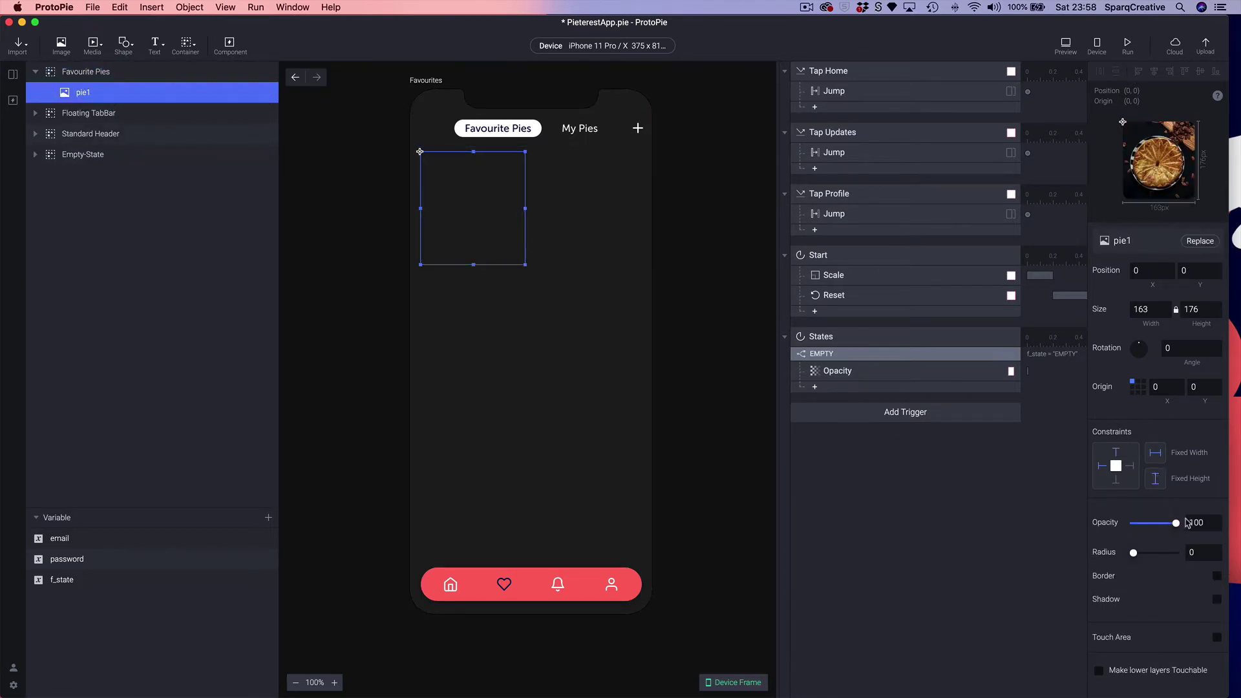
pyautogui.moveTo(1177, 525); pyautogui.dragTo(1131, 525)
# Step: Create a variable for all scenes and name it pie1
pyautogui.click(268, 518)
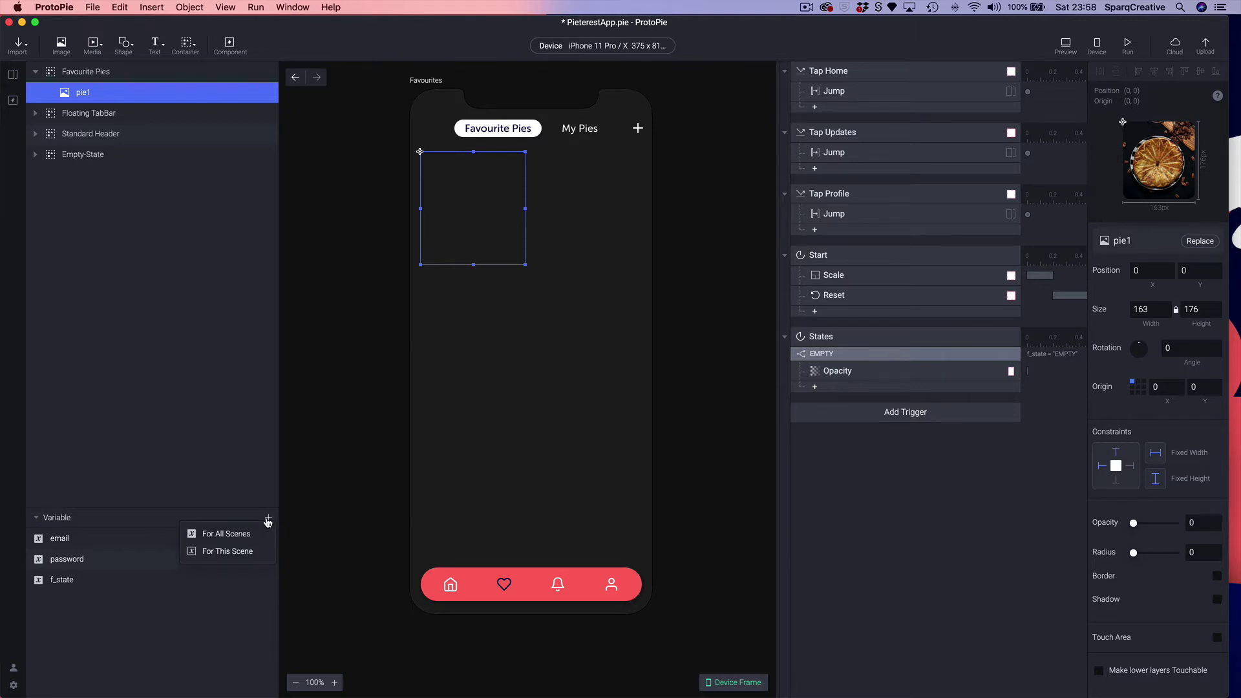
pyautogui.click(226, 534)
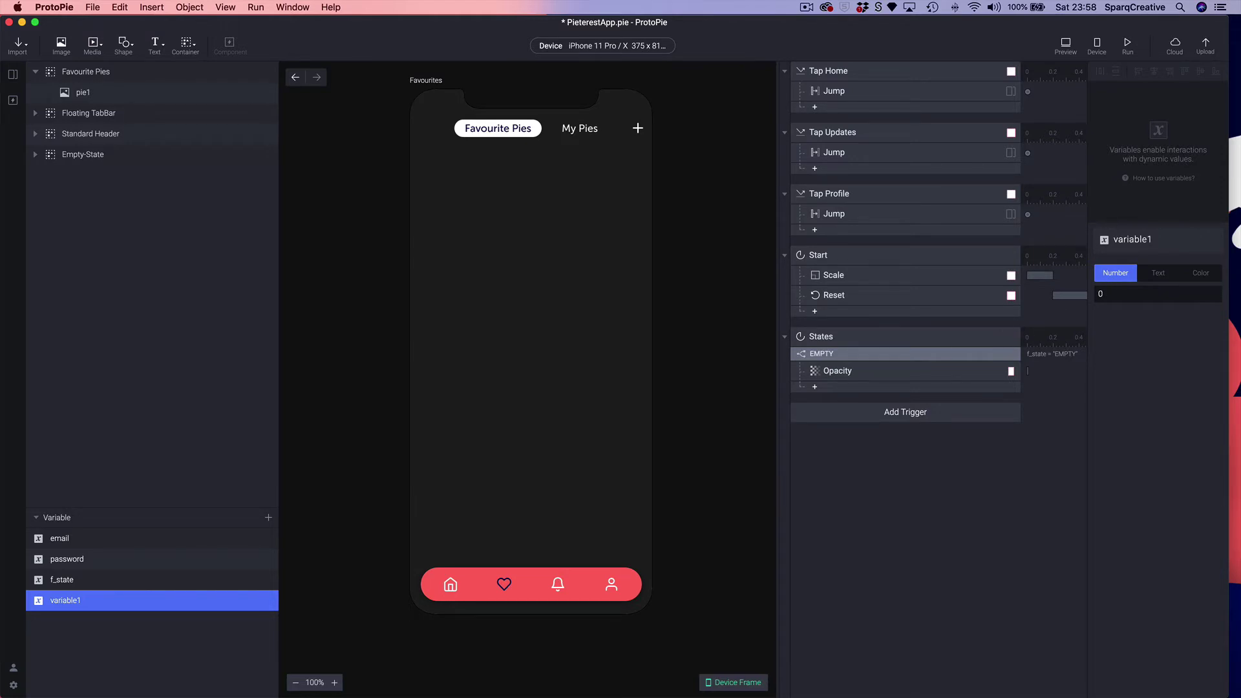
pyautogui.doubleClick(59, 601)
pyautogui.write('pie1')
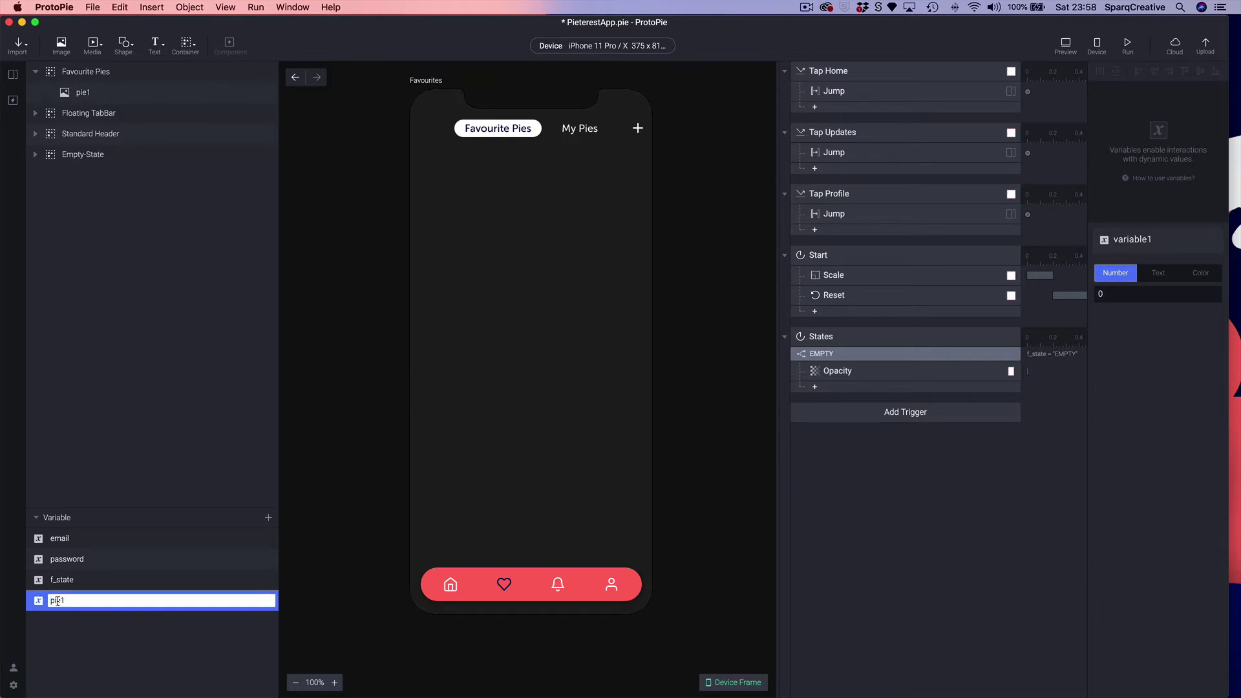
pyautogui.press('Return')
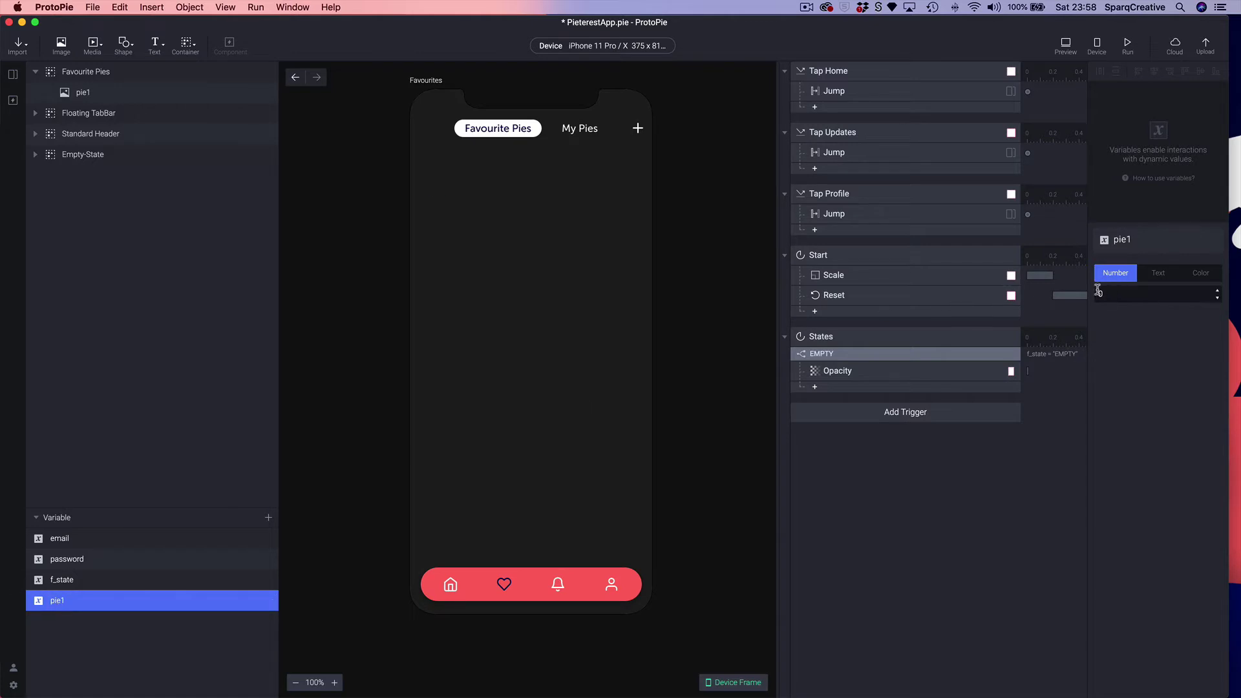
# Step: Add a Start trigger named Content Manager to the Favourites scene and make it restart every time
pyautogui.click(842, 415)
pyautogui.click(929, 485)
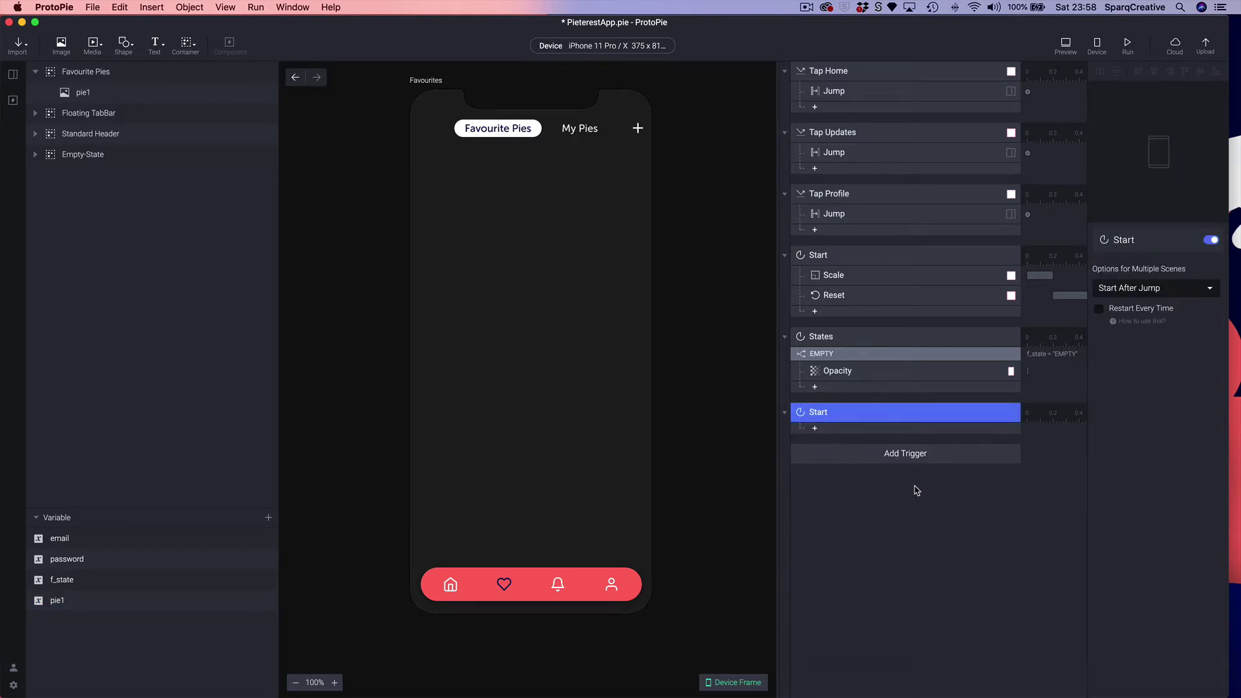
pyautogui.doubleClick(841, 415)
pyautogui.write('Content Manage')
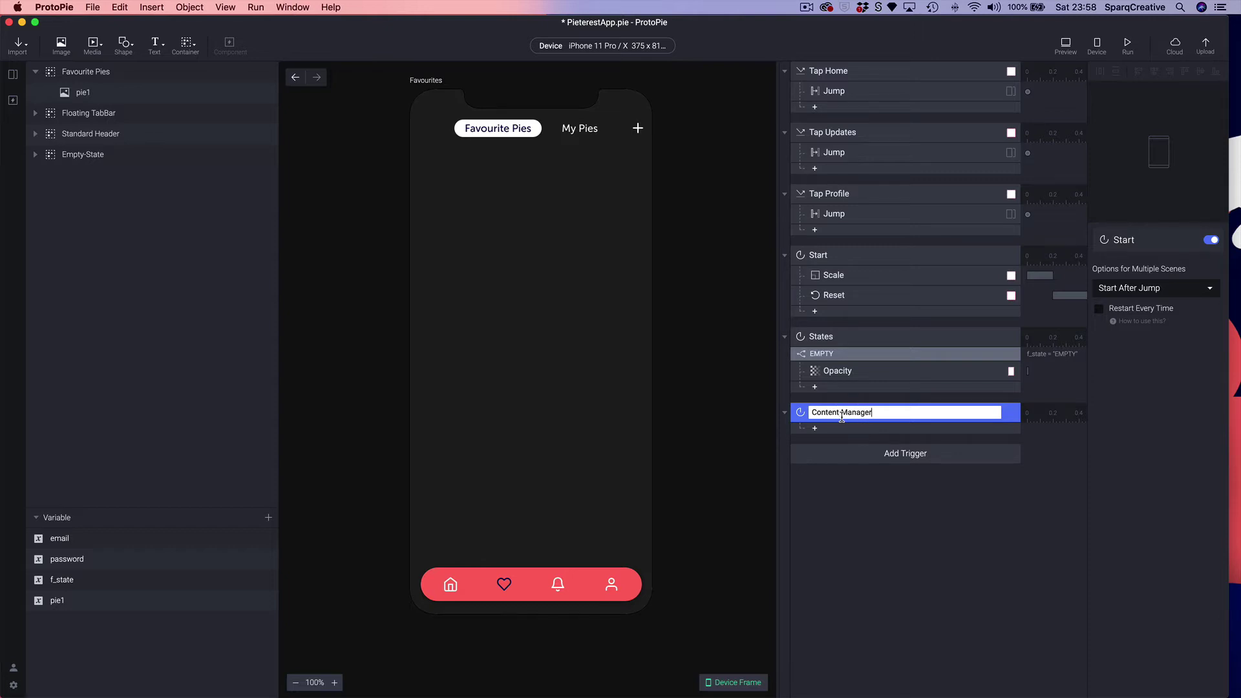
pyautogui.press('Return')
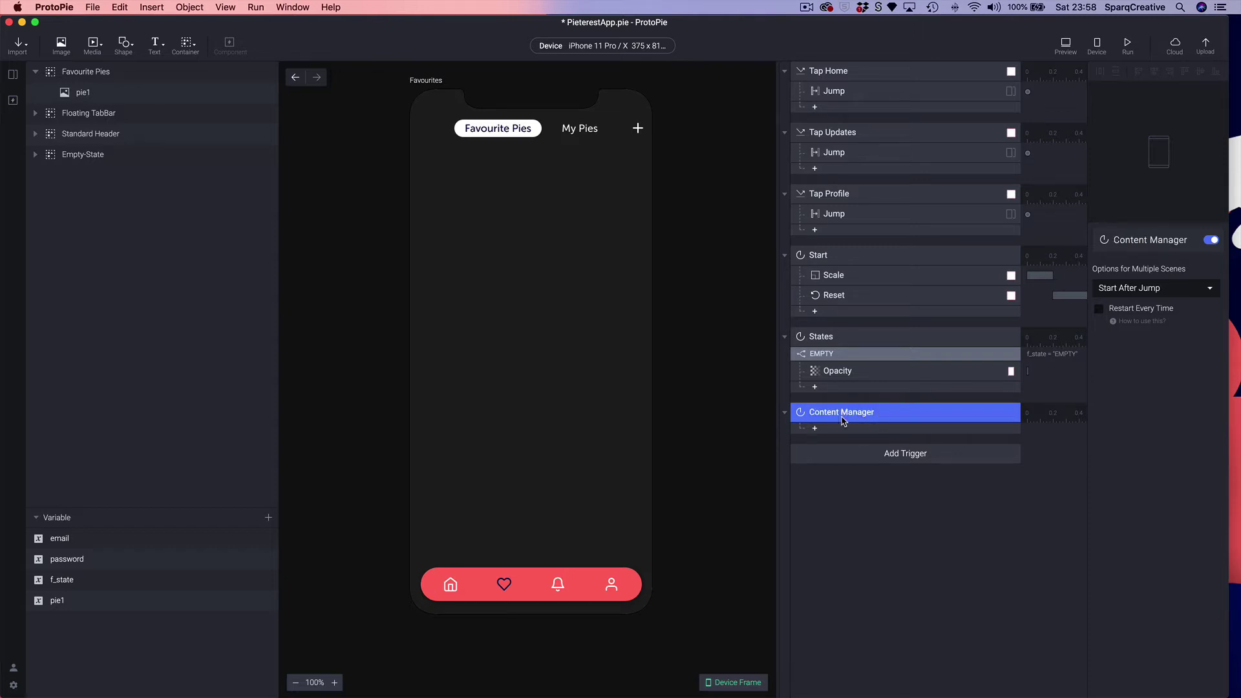
pyautogui.click(1099, 309)
# Step: Add a condition to the Content Manager trigger and name it PIE1
pyautogui.click(815, 428)
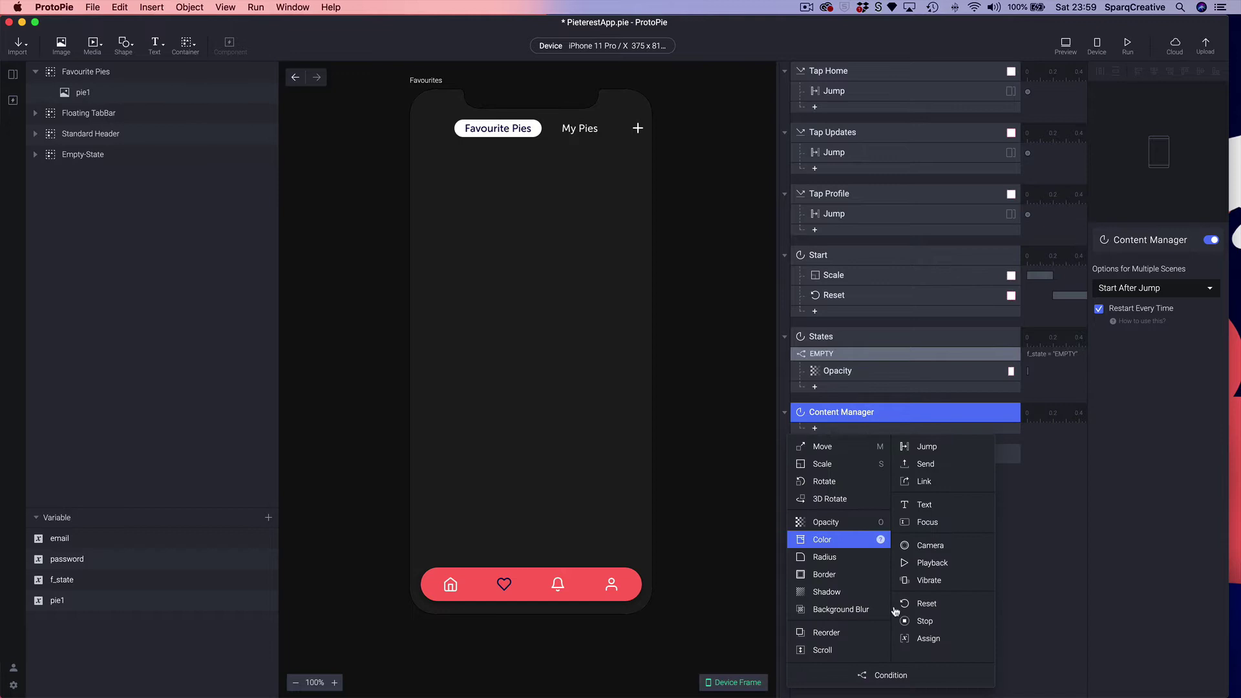
pyautogui.click(898, 675)
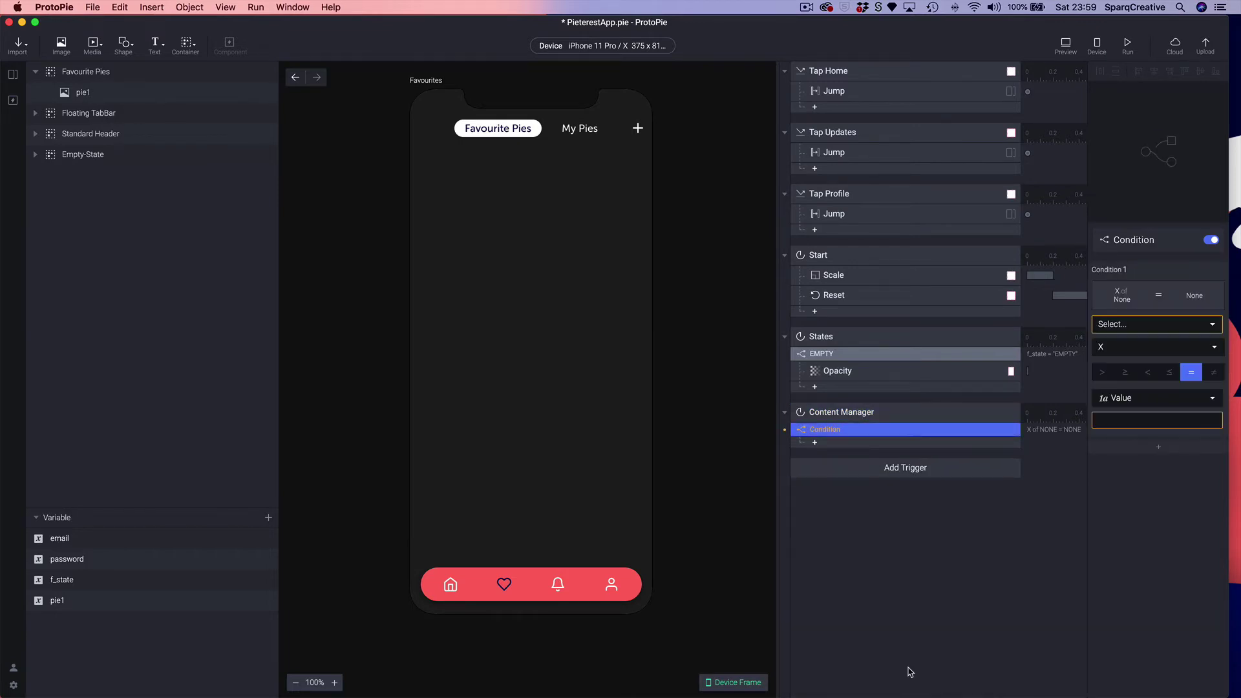
pyautogui.doubleClick(835, 430)
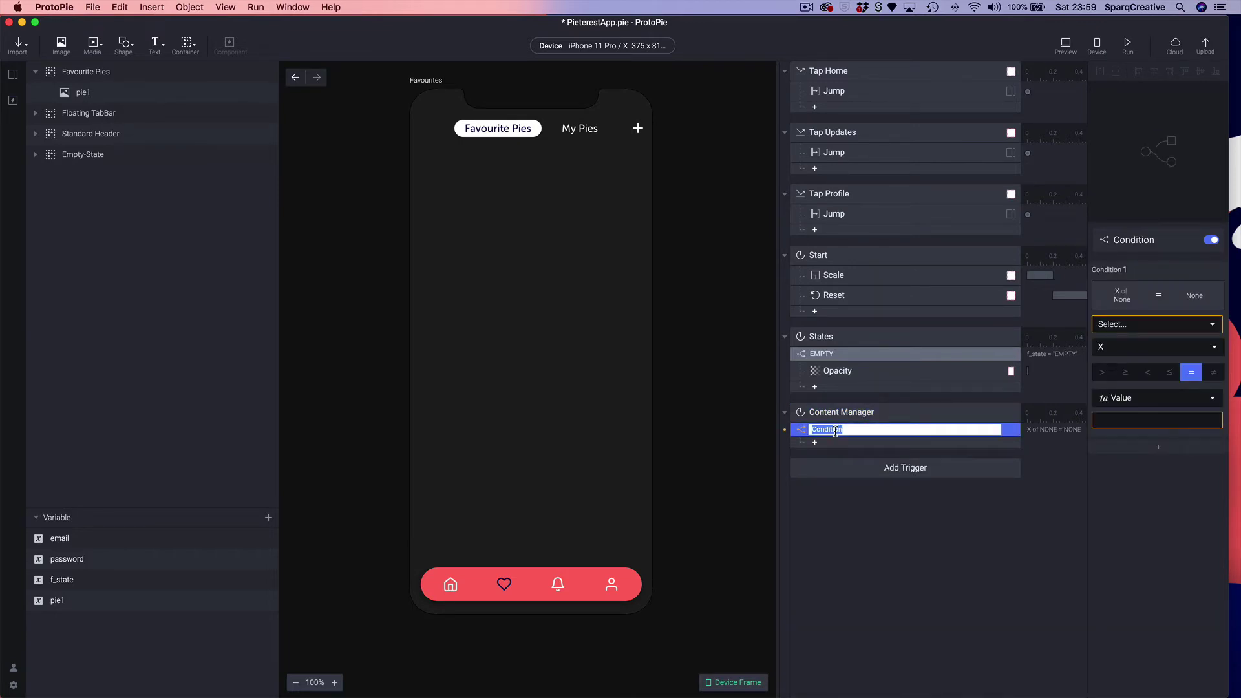
pyautogui.write('PIE1')
pyautogui.press('Return')
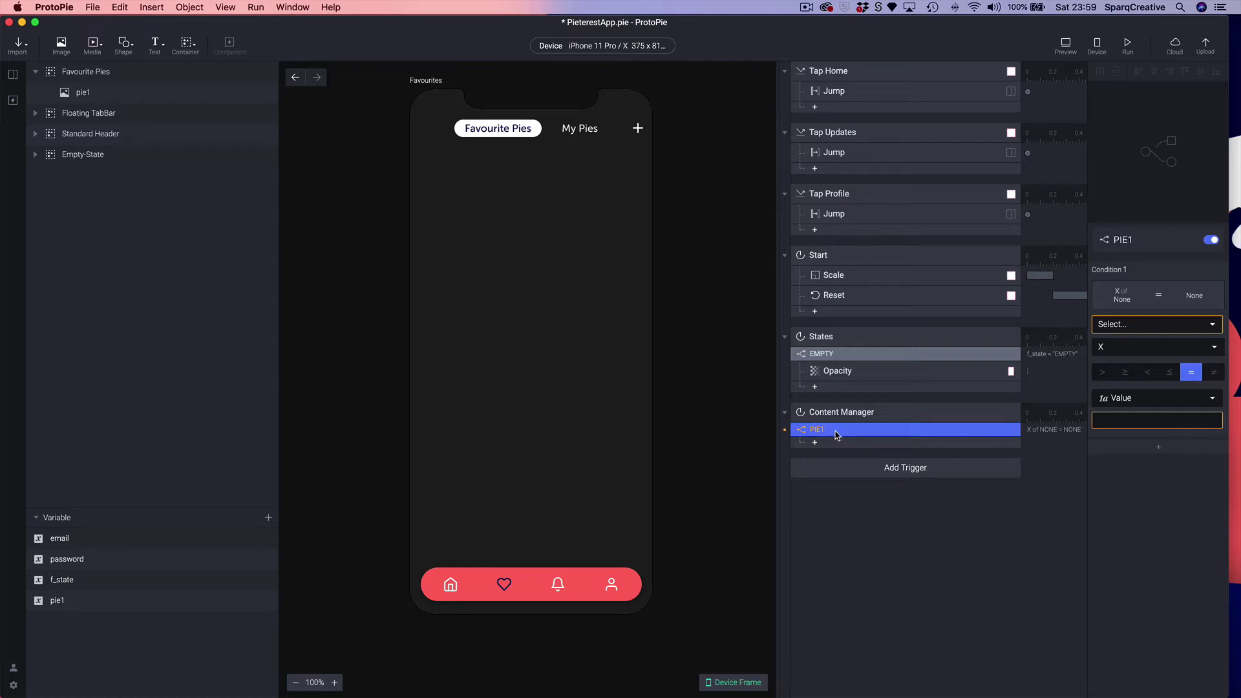
# Step: Set the PIE1 condition to check that the pie1 variable equals 1
pyautogui.click(1129, 328)
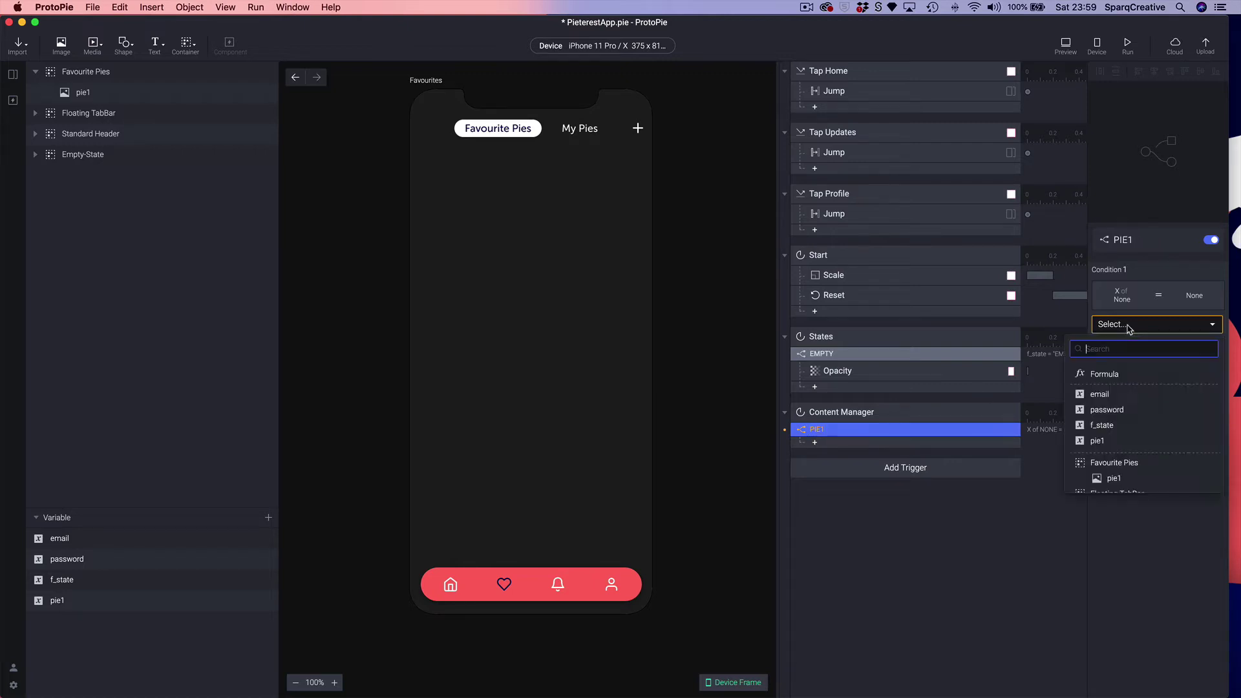
pyautogui.click(1124, 442)
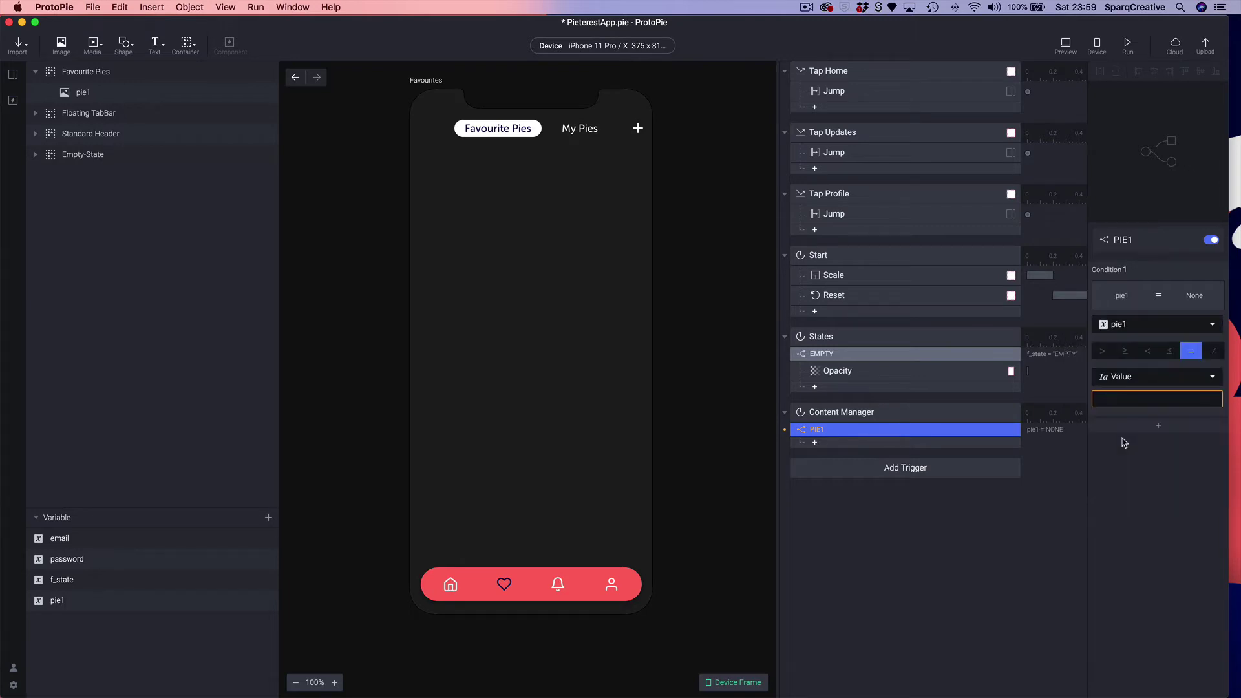
pyautogui.click(1127, 400)
pyautogui.press('Return')
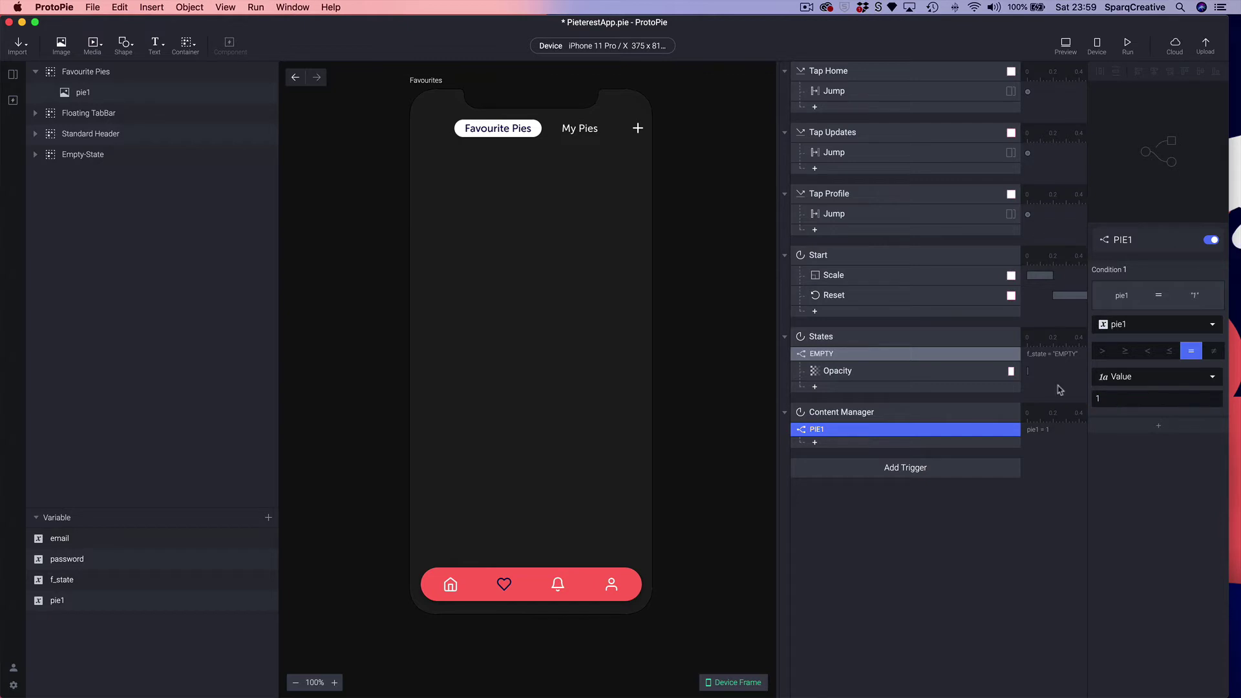
# Step: Add an Opacity response for the pie1 image under the PIE1 condition, with opacity 100 and duration 0
pyautogui.click(71, 97)
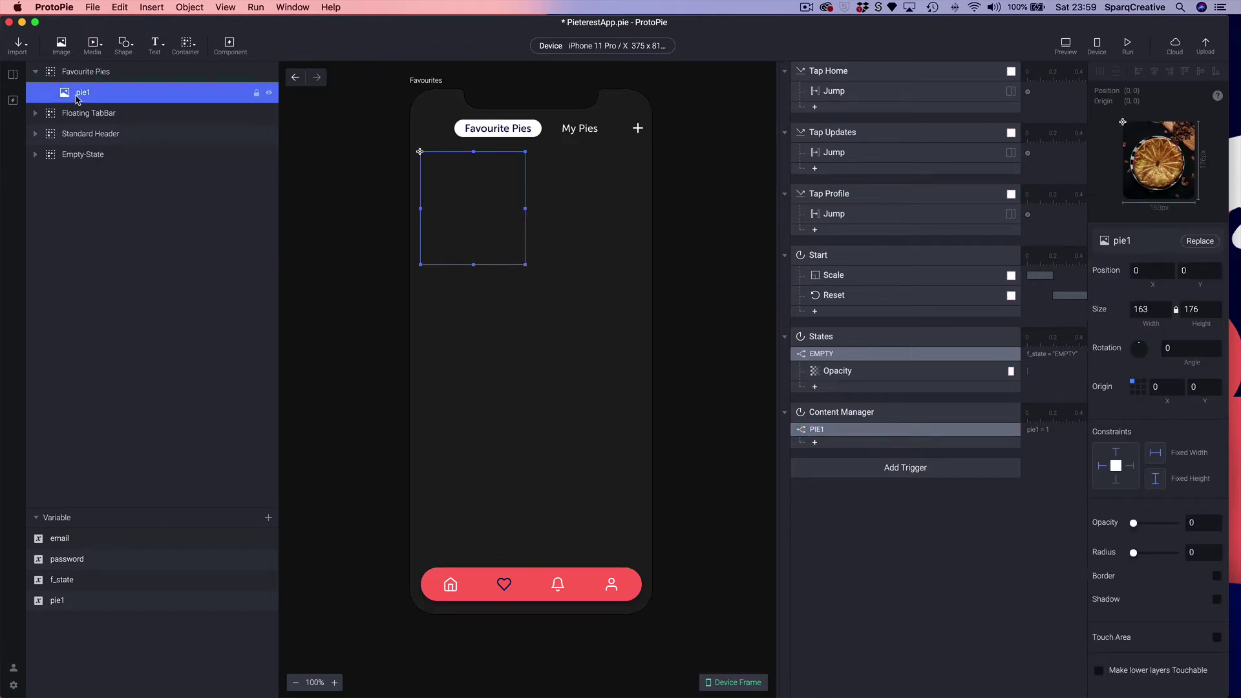
pyautogui.click(815, 445)
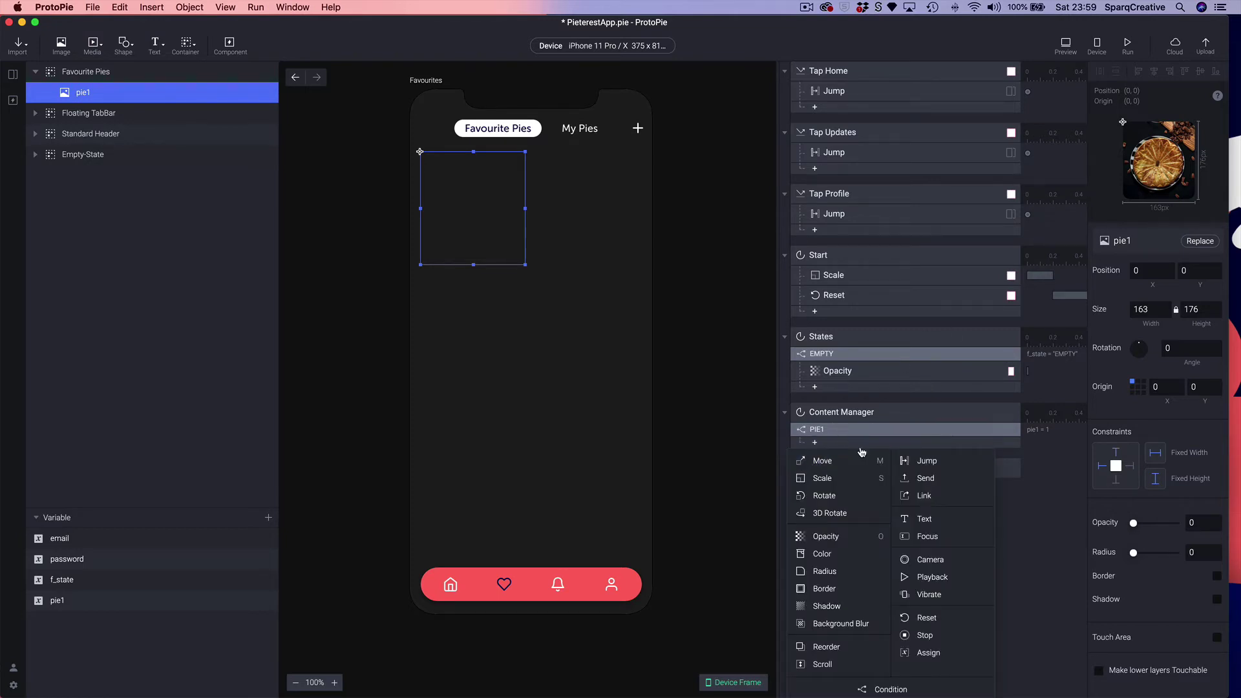
pyautogui.click(831, 541)
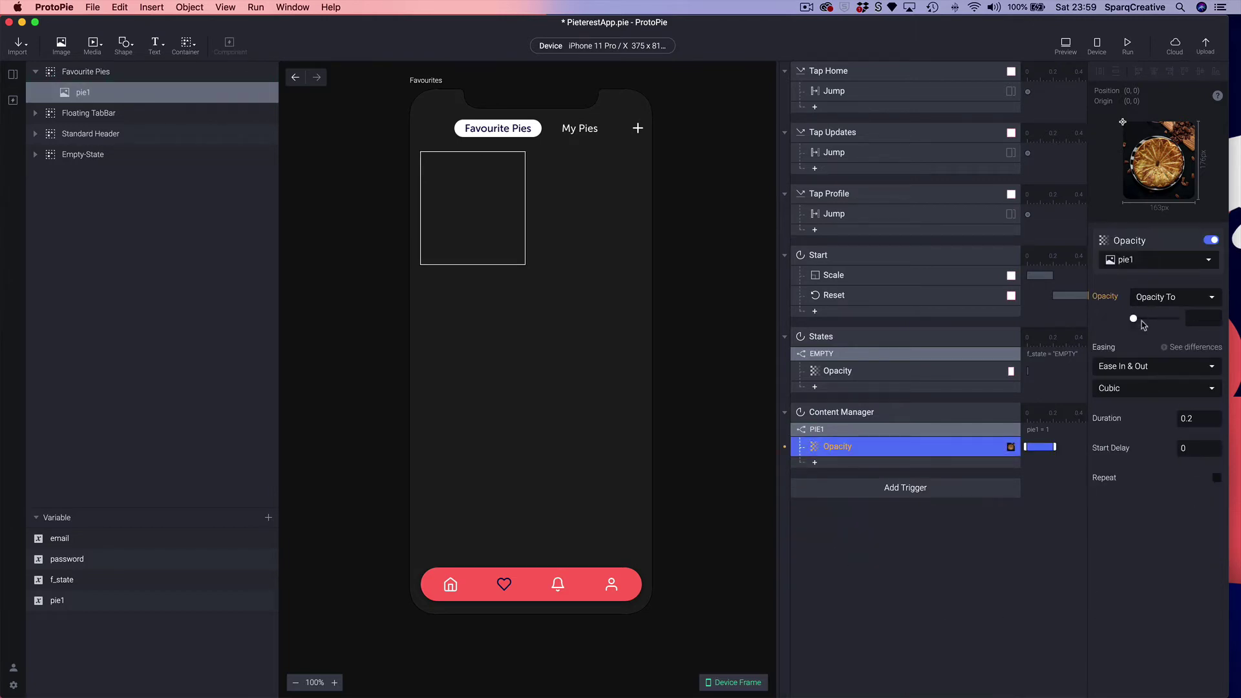
pyautogui.moveTo(1135, 325); pyautogui.dragTo(1180, 325)
pyautogui.click(1185, 419)
pyautogui.write('0')
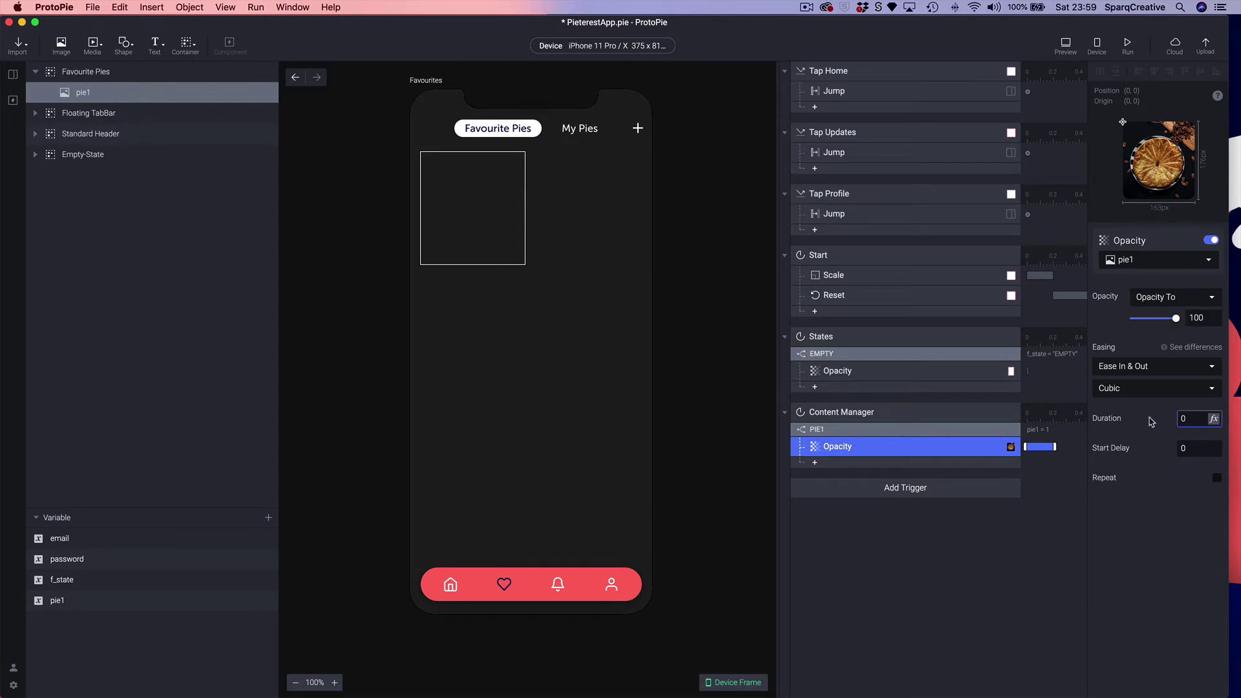
pyautogui.press('Return')
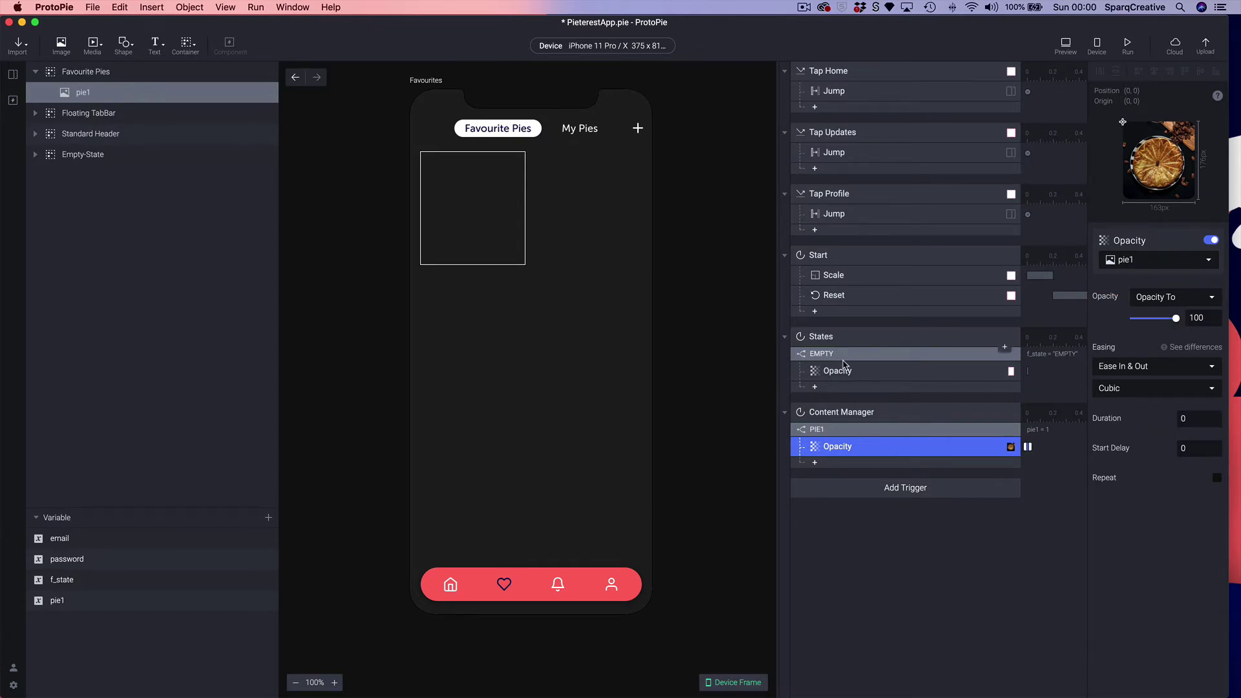
# Step: Add a second condition to the States trigger and name it FAVOURITES
pyautogui.click(821, 336)
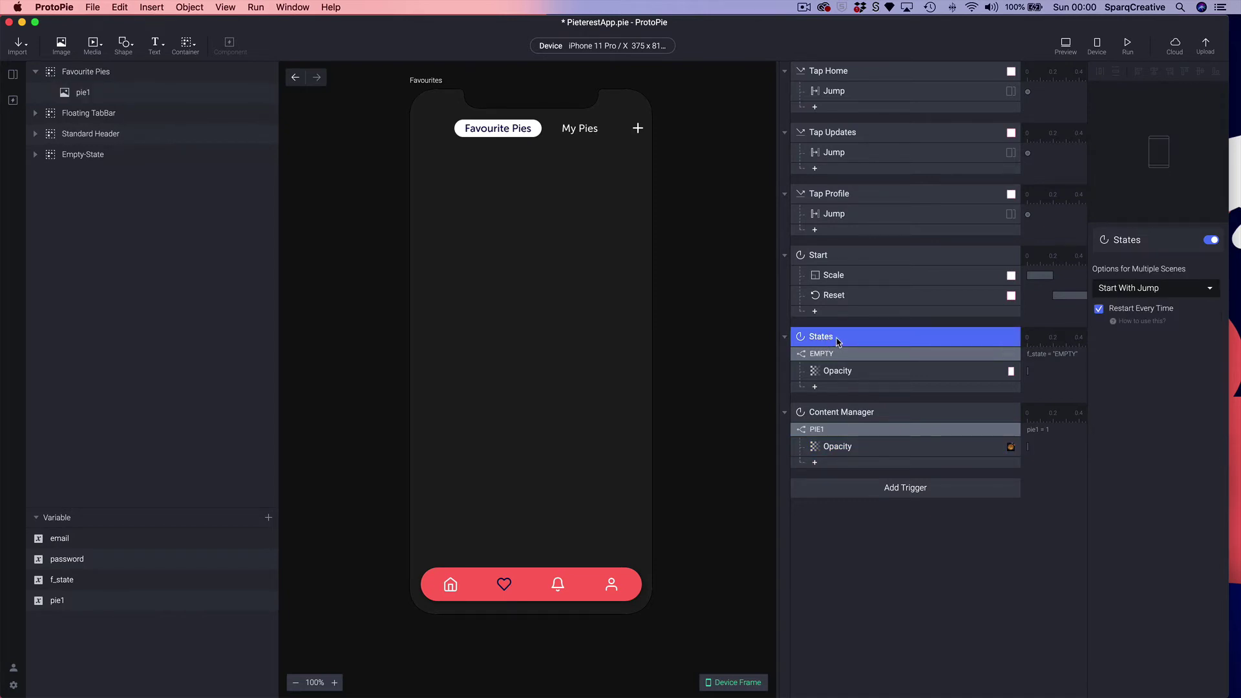
pyautogui.click(815, 387)
pyautogui.click(896, 636)
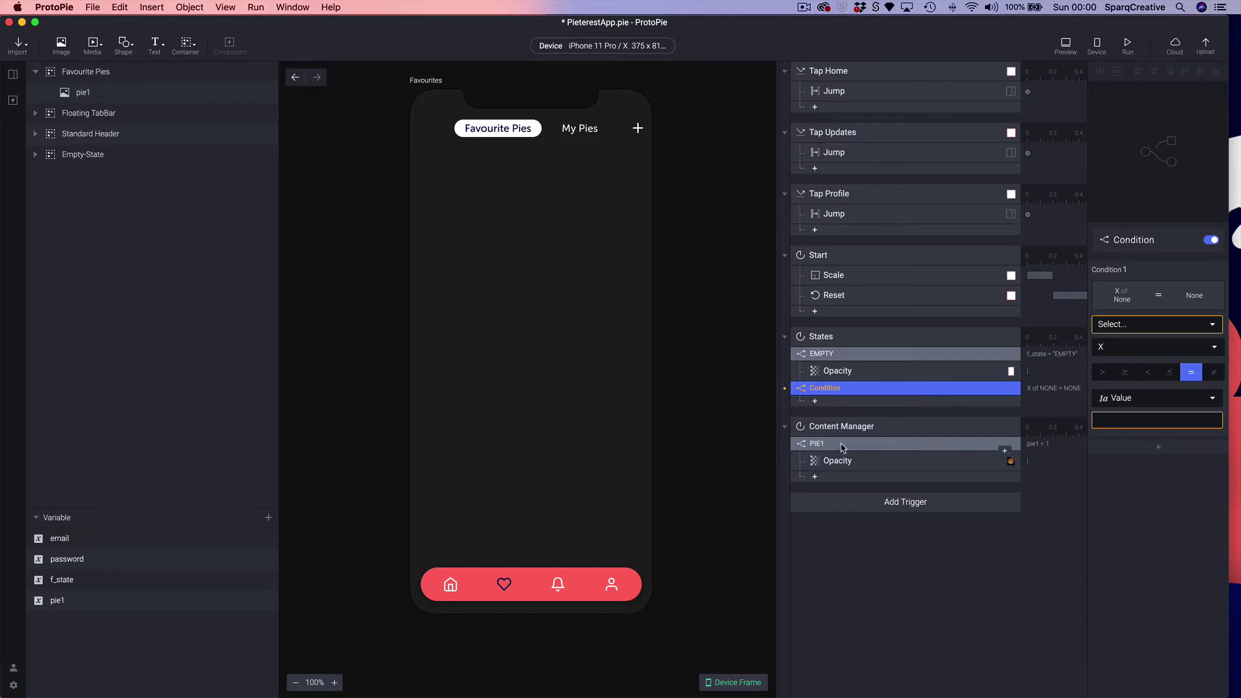
pyautogui.doubleClick(828, 389)
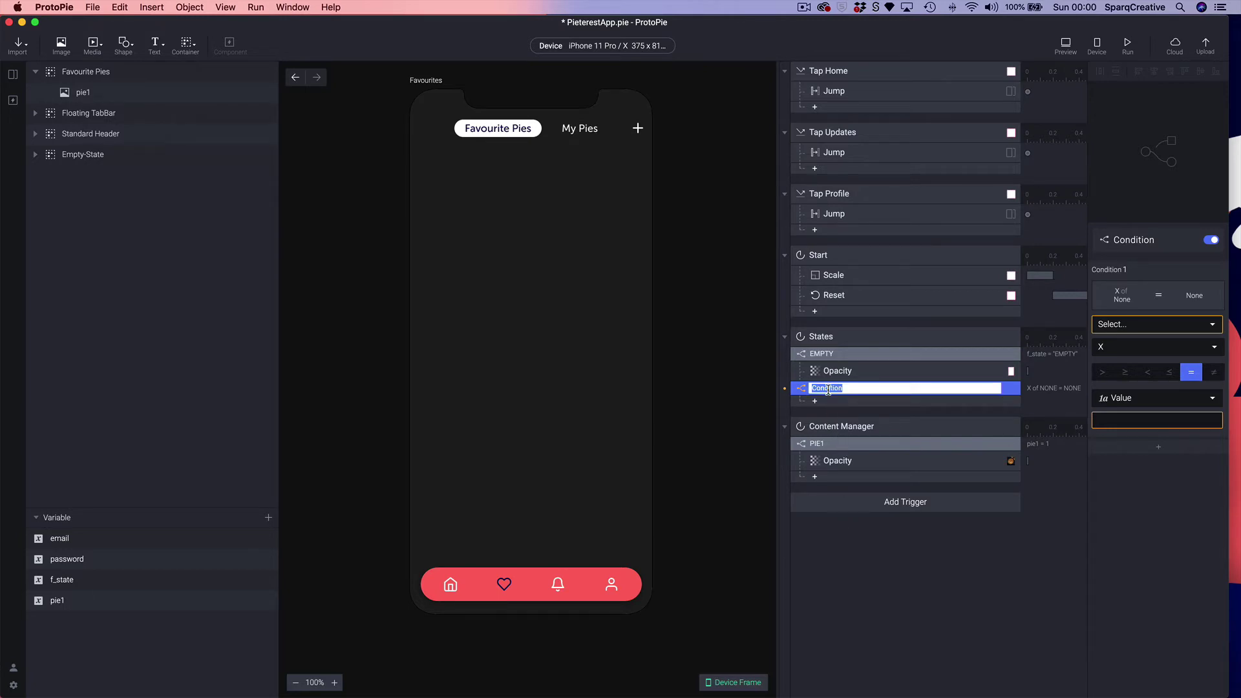
pyautogui.write('FAVOURITES')
pyautogui.press('Return')
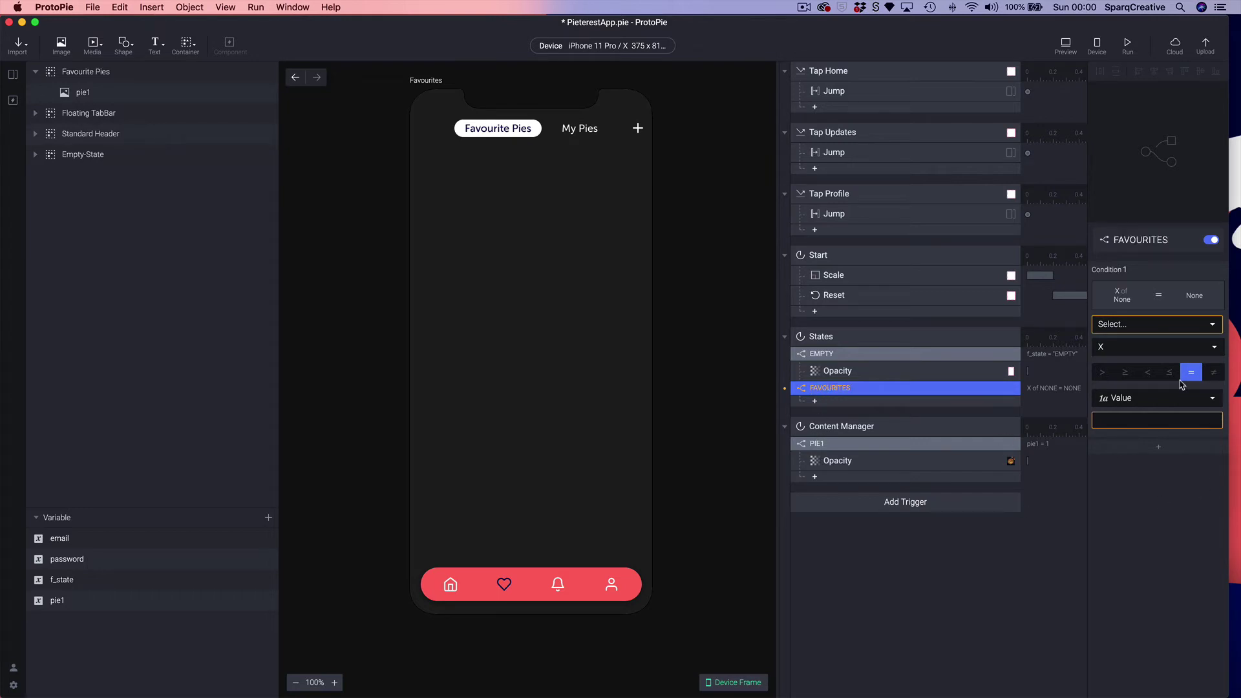
# Step: Set the FAVOURITES condition to check that the f_state variable equals FAVOURITES
pyautogui.click(1128, 329)
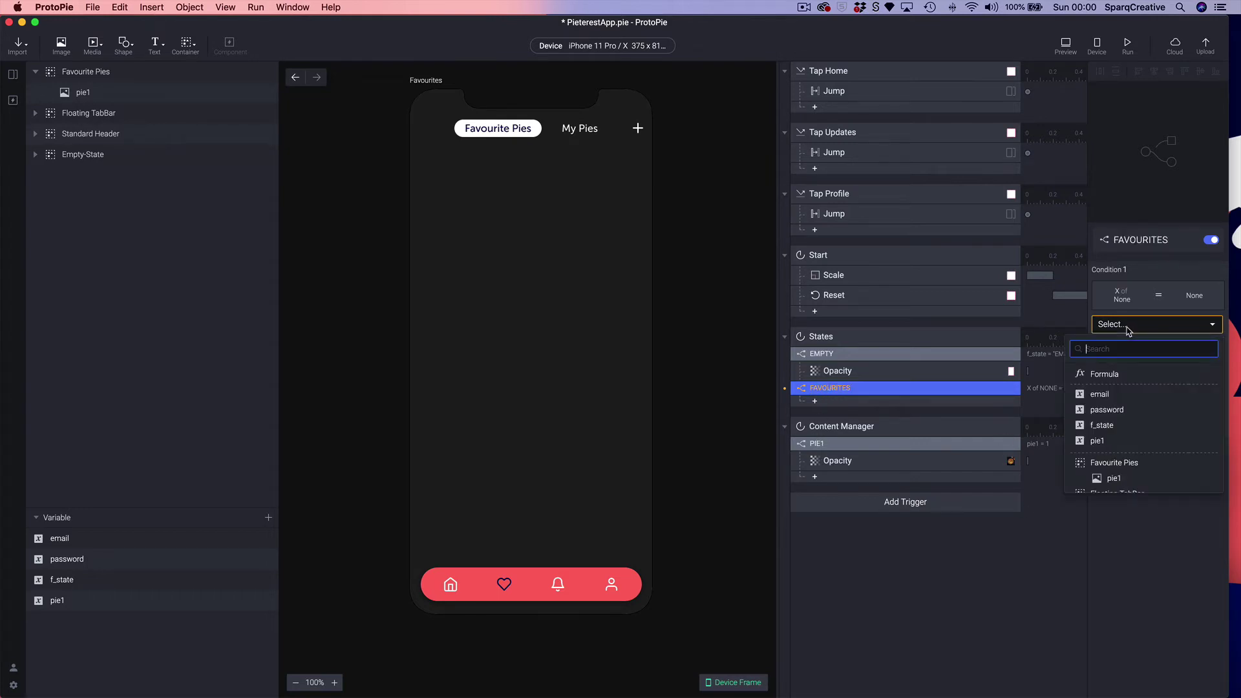
pyautogui.click(1118, 426)
pyautogui.click(1139, 397)
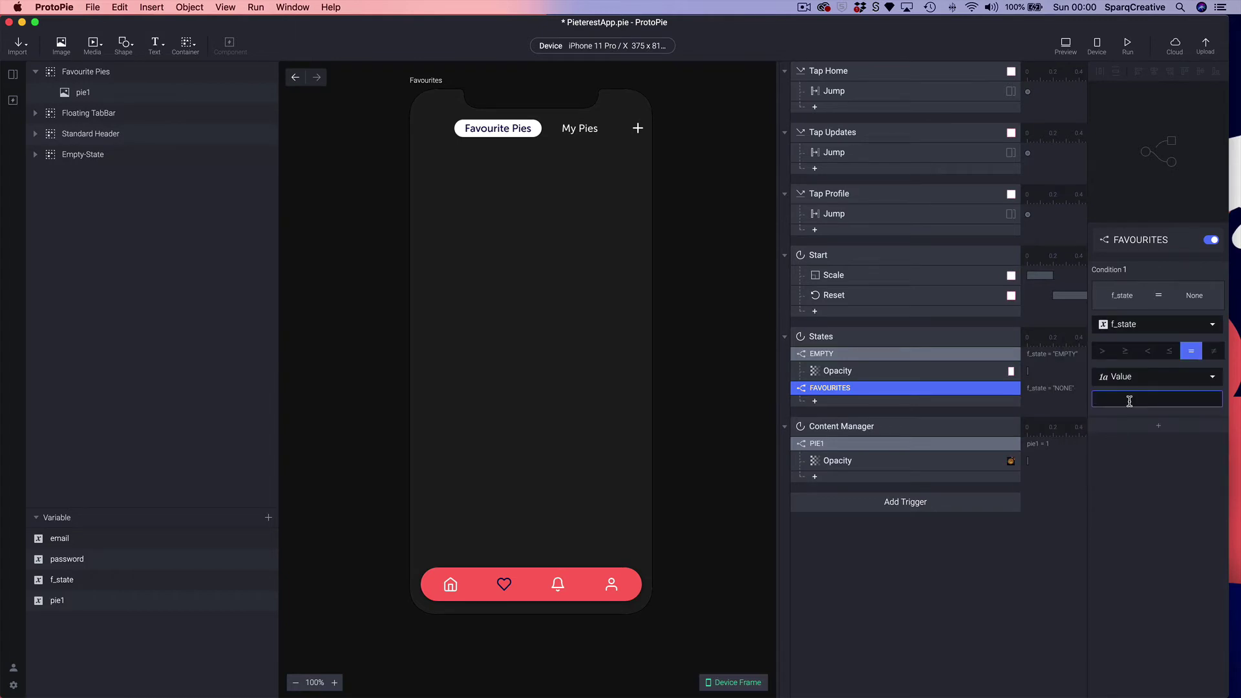
pyautogui.write('FAVOURITES')
pyautogui.press('Return')
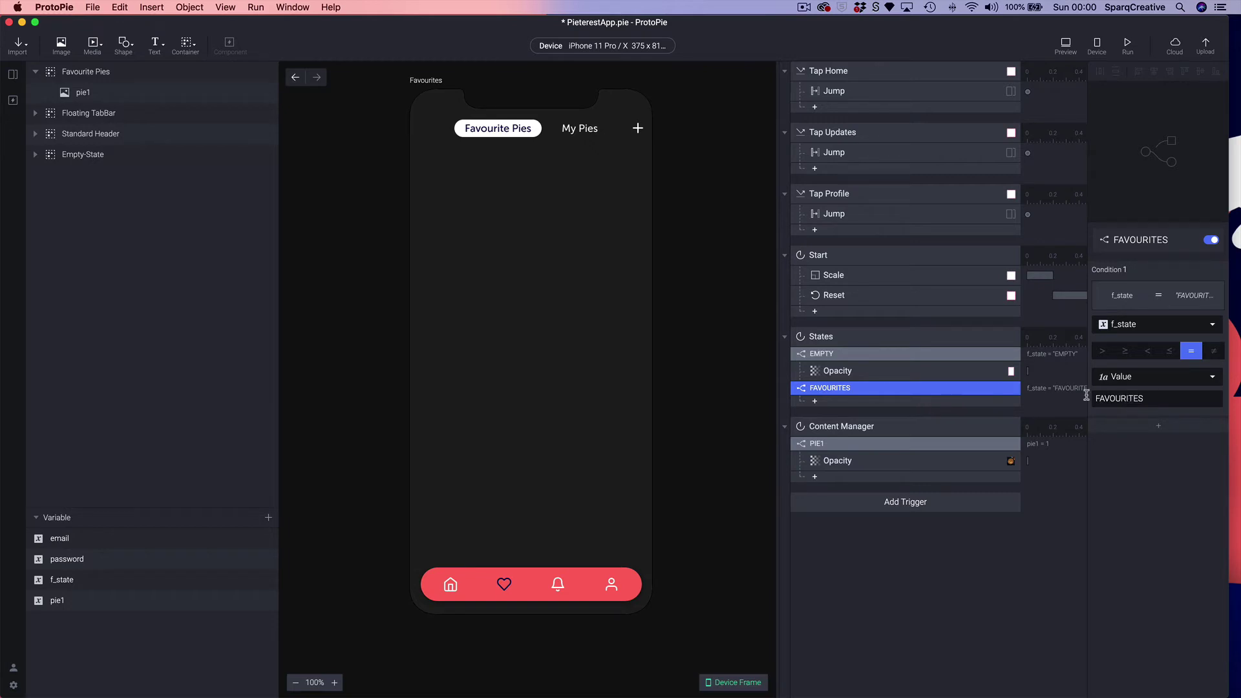
# Step: Add an Opacity response under the FAVOURITES condition and assign it to the Empty-State layer
pyautogui.click(823, 405)
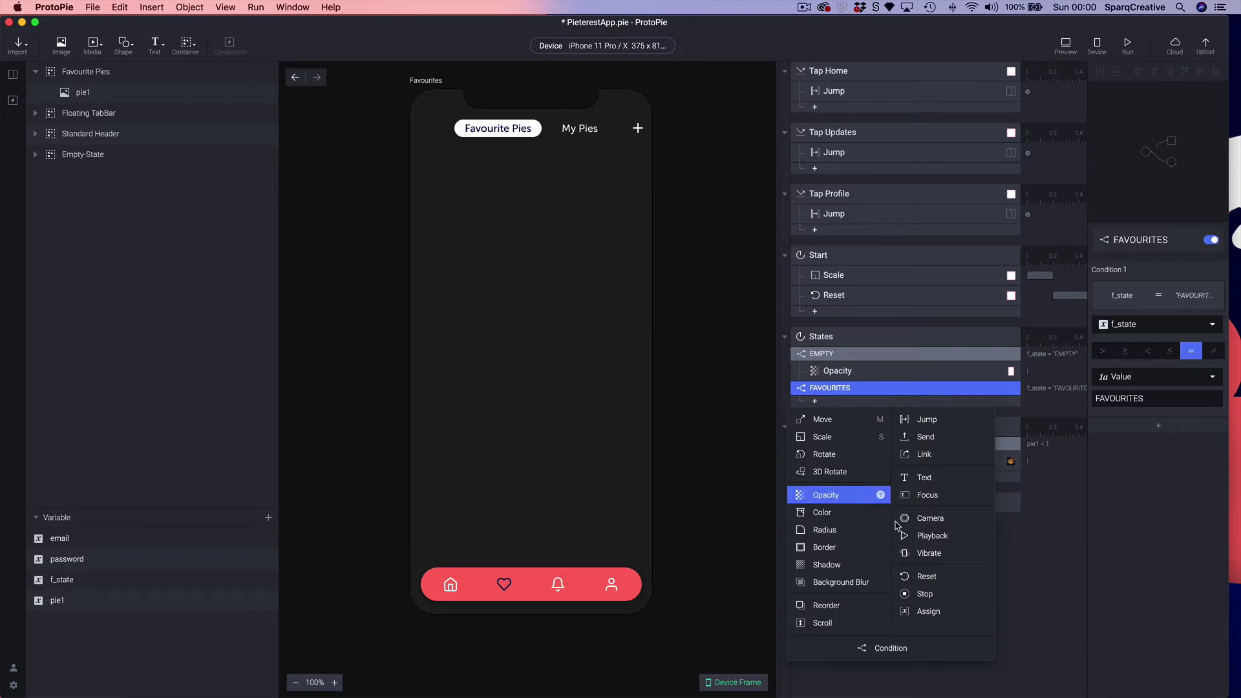
pyautogui.click(857, 495)
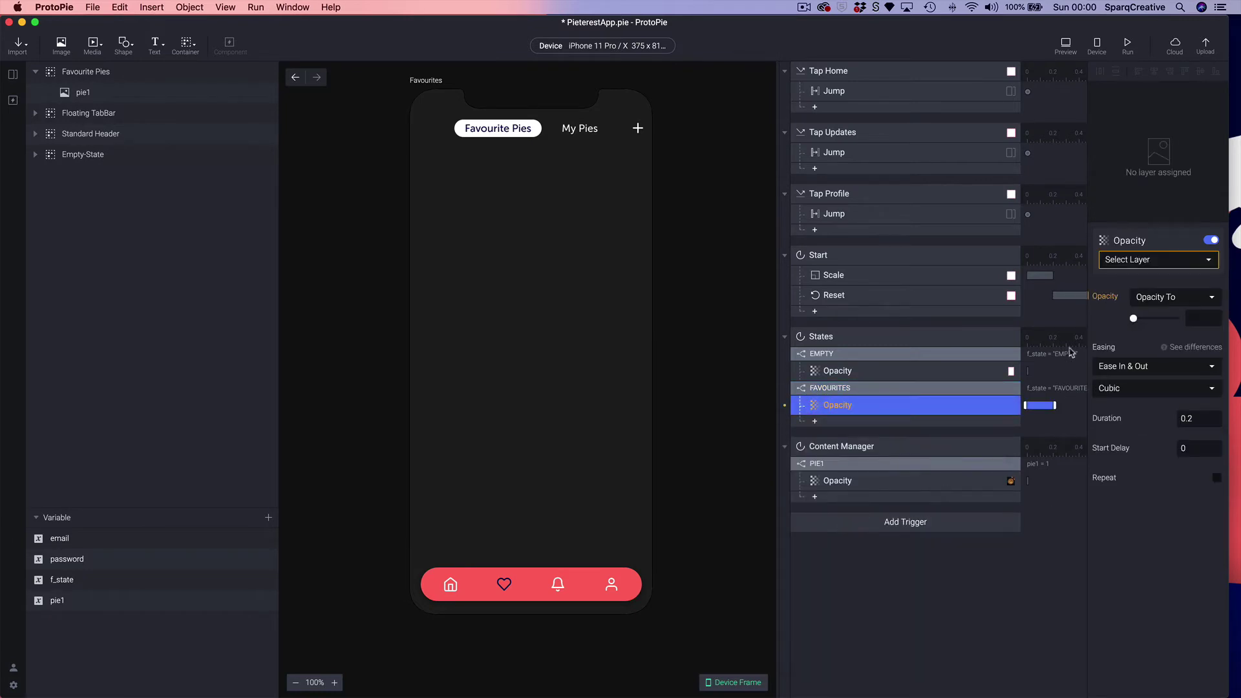
pyautogui.click(1132, 265)
pyautogui.write('E')
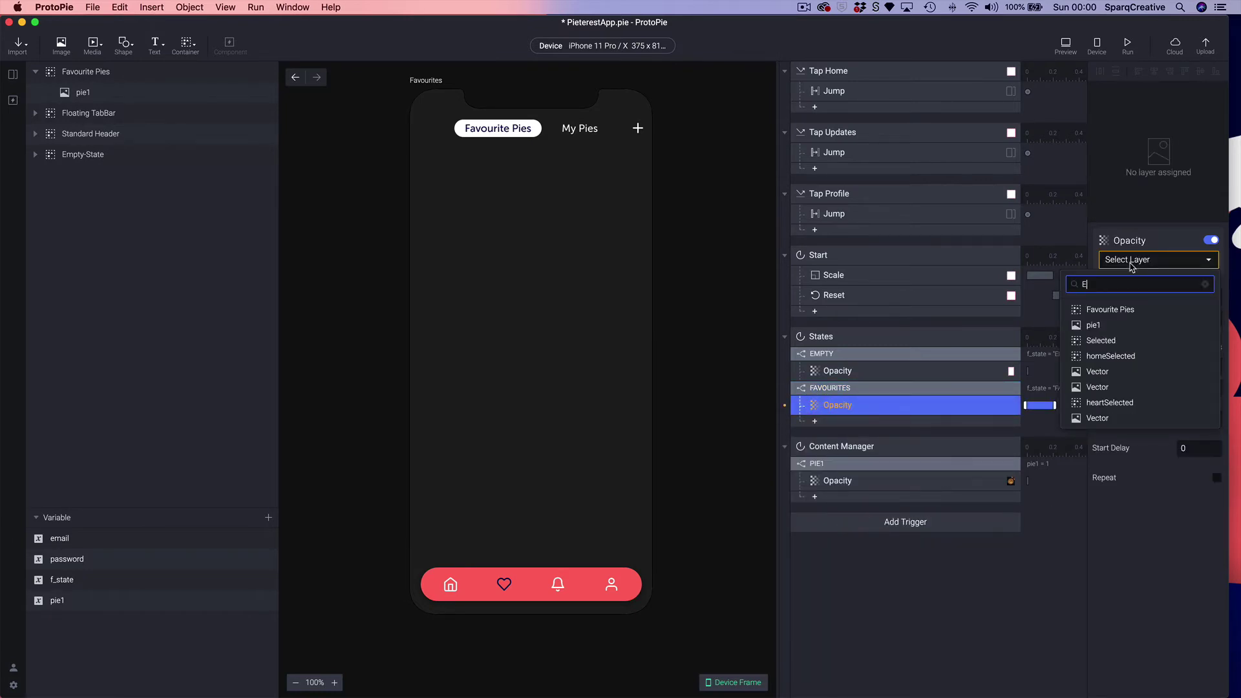
pyautogui.write('MPTY')
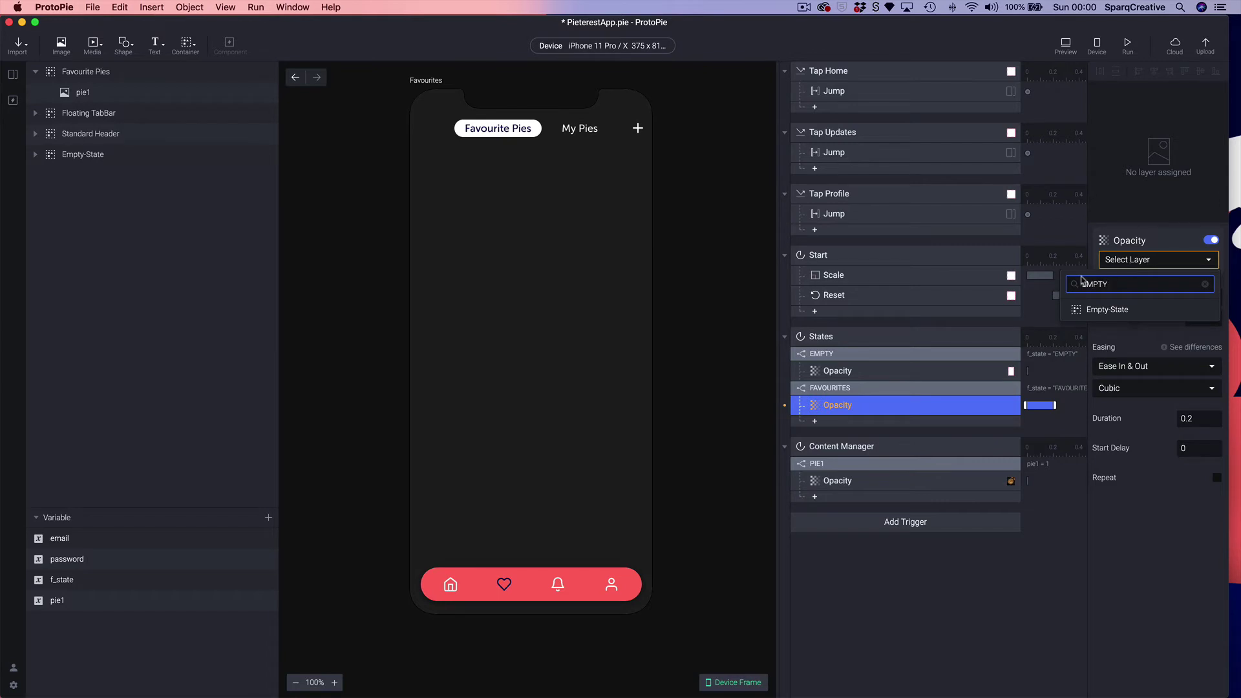
pyautogui.click(1106, 310)
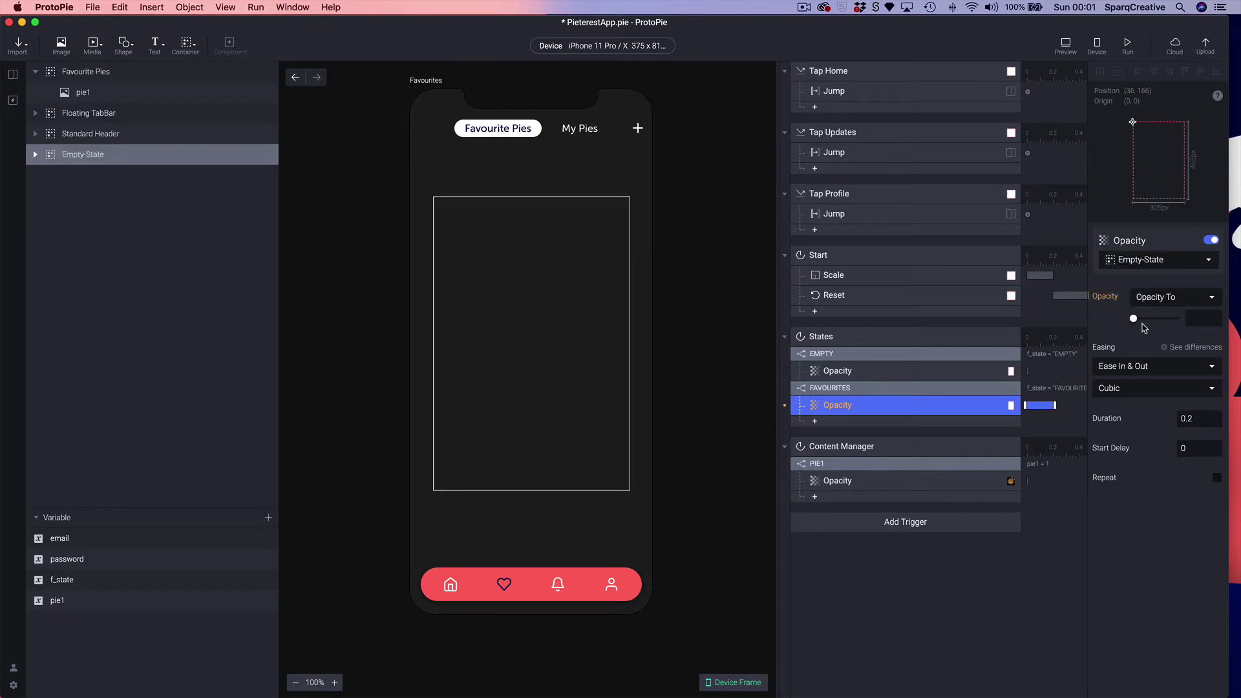
# Step: Set the Empty-State Opacity response under FAVOURITES to opacity 0 with a duration of 0
pyautogui.click(1193, 317)
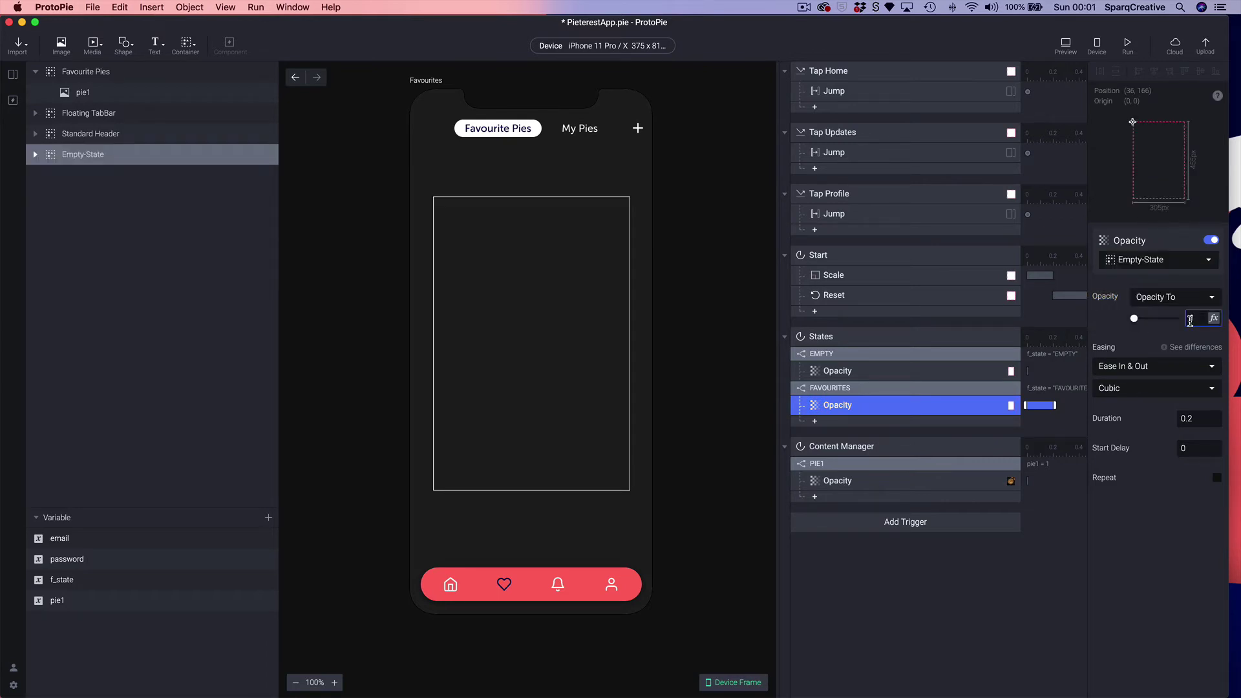
pyautogui.write('1')
pyautogui.press('Return')
pyautogui.click(1187, 417)
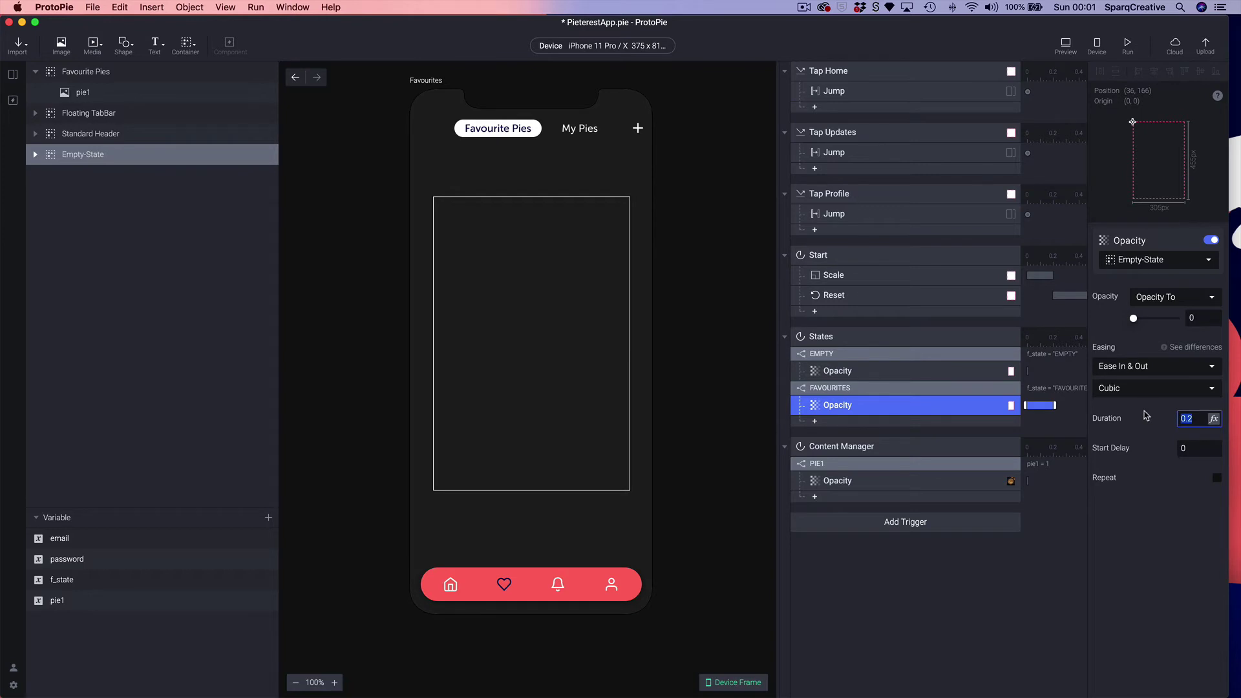
pyautogui.write('0')
pyautogui.press('Return')
# Step: Add an Opacity response for the Favourite Pies container under the PIE1 condition, with opacity 100 and duration 0
pyautogui.click(50, 72)
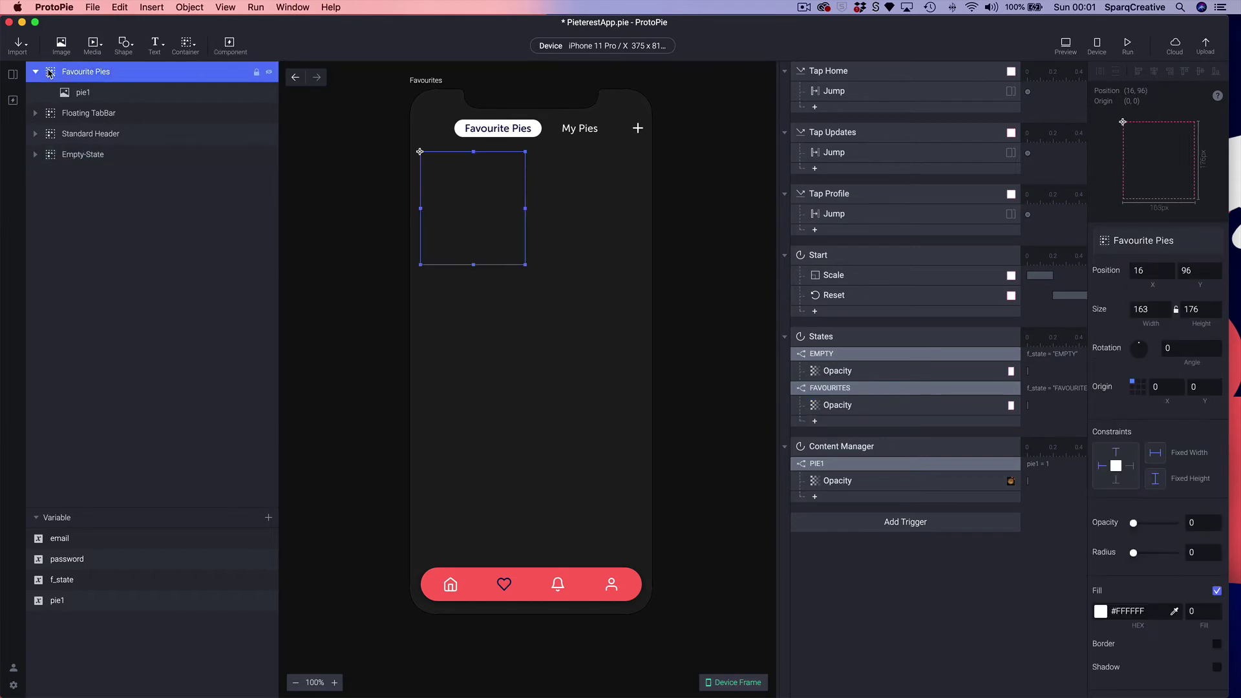
pyautogui.click(815, 499)
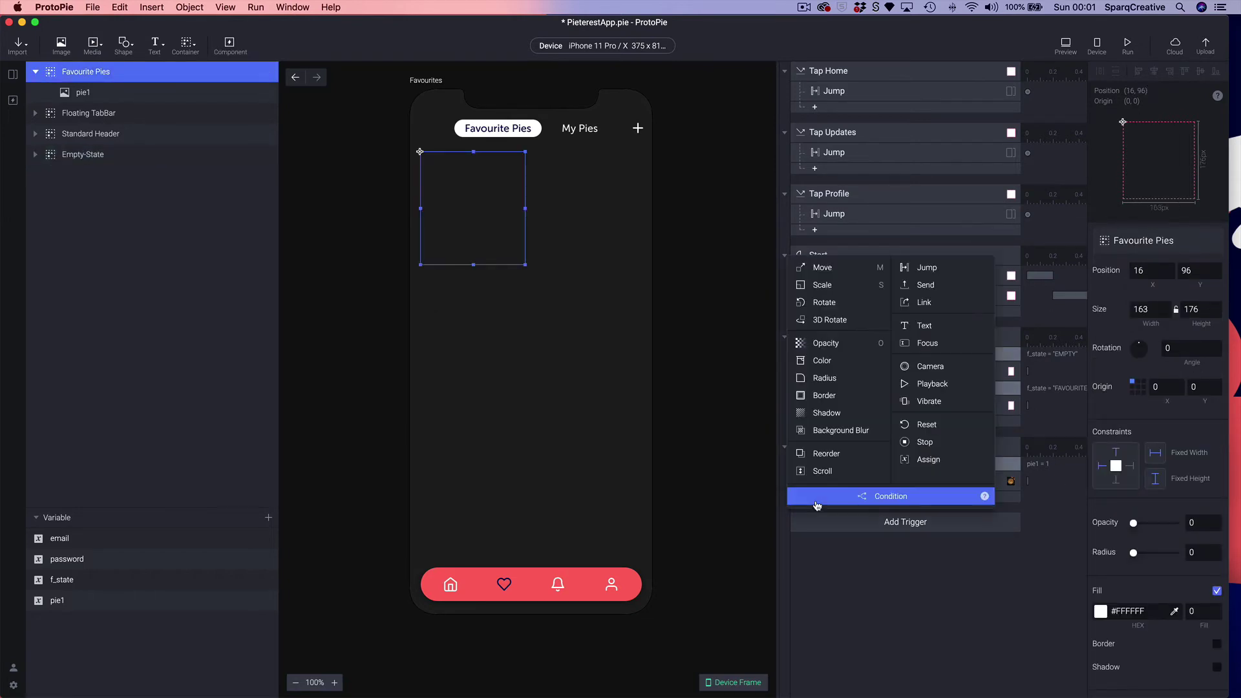
pyautogui.click(856, 350)
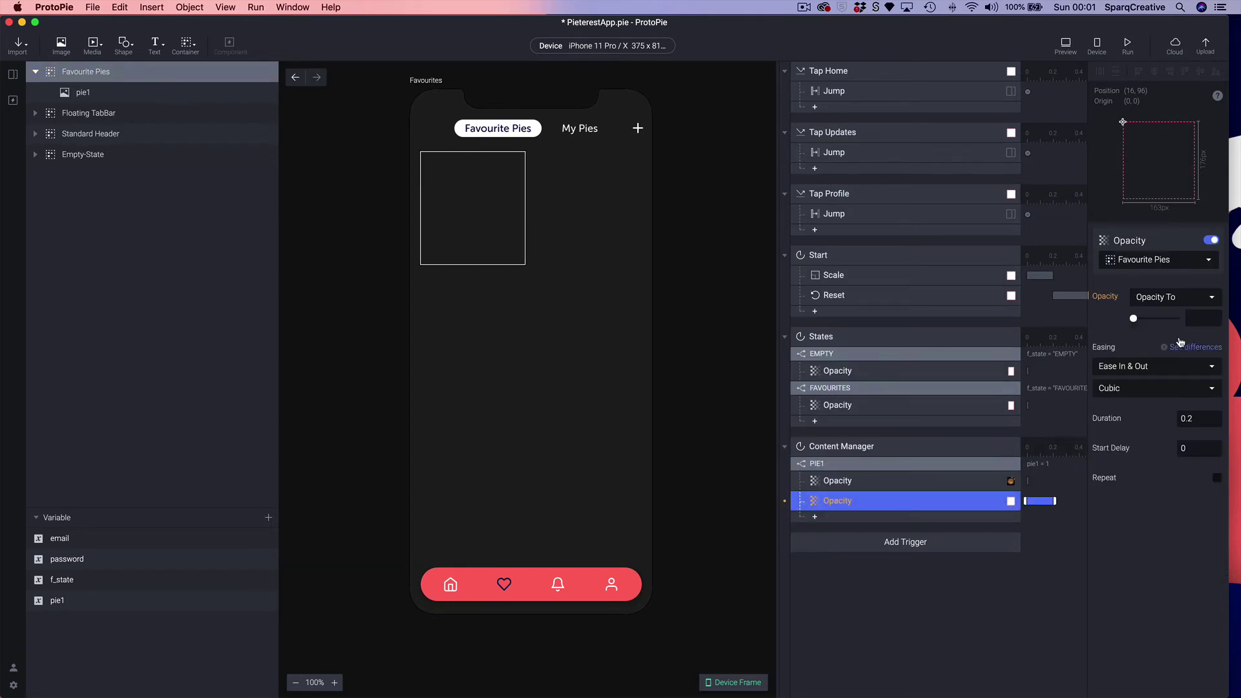
pyautogui.moveTo(1133, 318); pyautogui.dragTo(1222, 325)
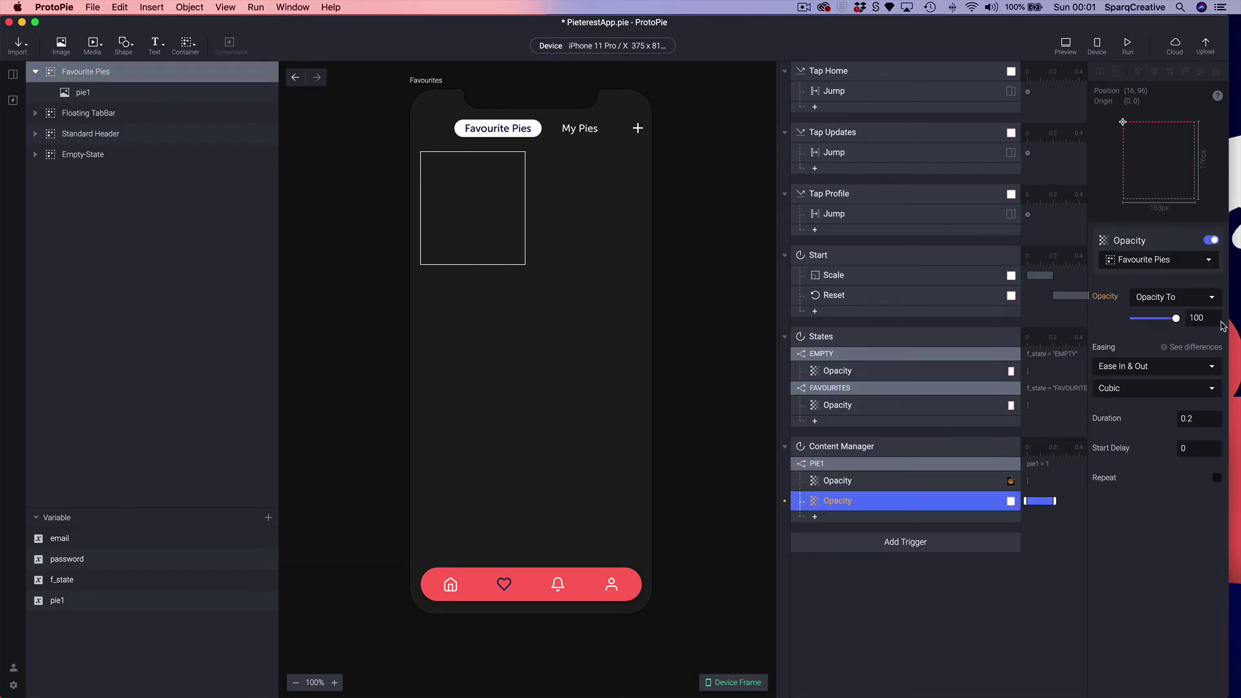
pyautogui.click(1201, 419)
pyautogui.write('0')
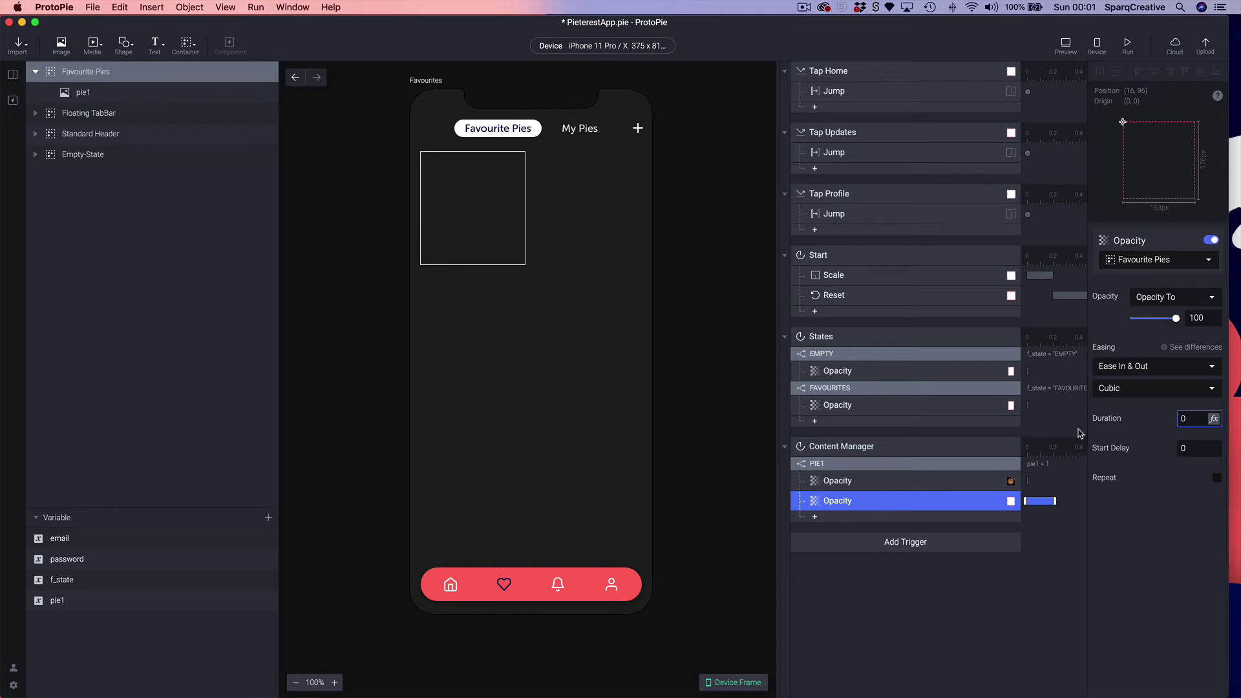
pyautogui.press('Return')
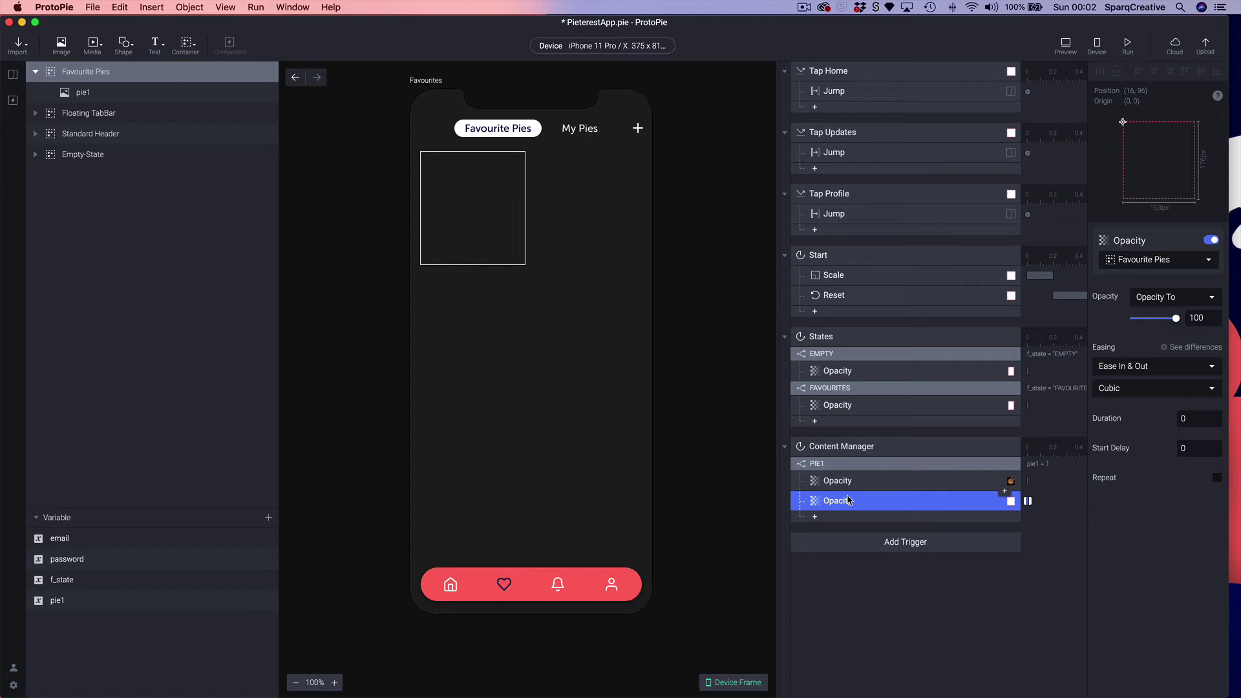
# Step: Open the Home scene and expand its Double Tap trigger to show all its responses
pyautogui.click(10, 78)
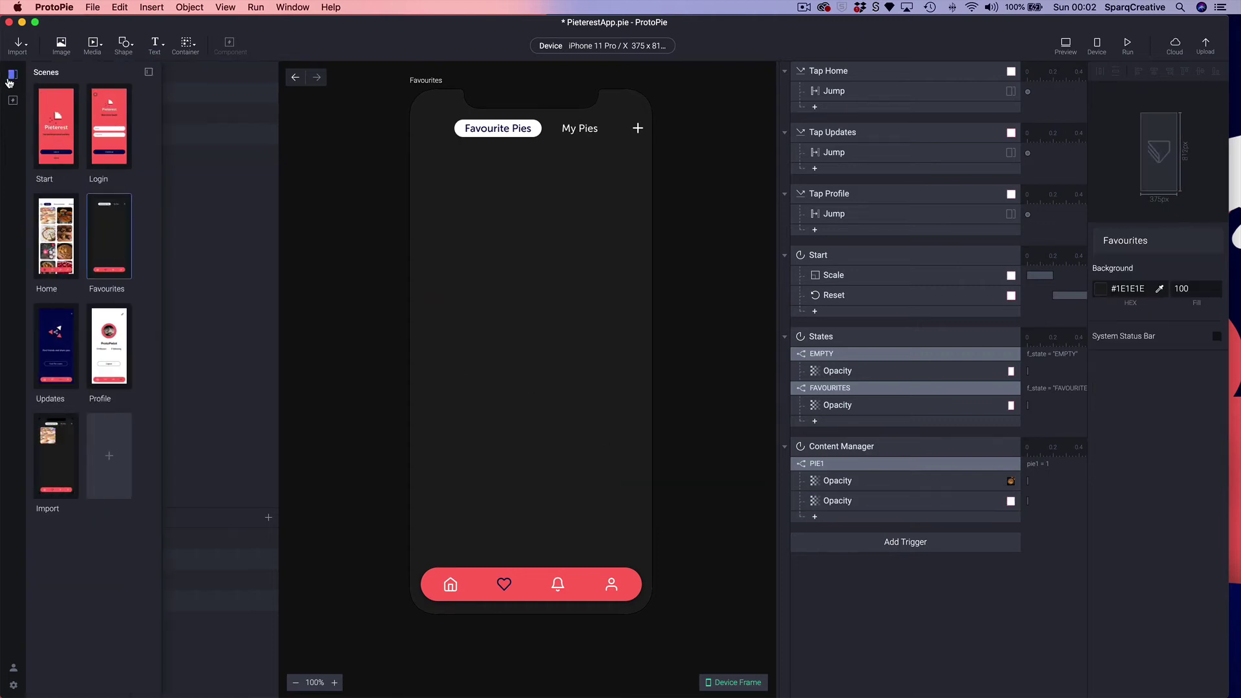
pyautogui.click(55, 257)
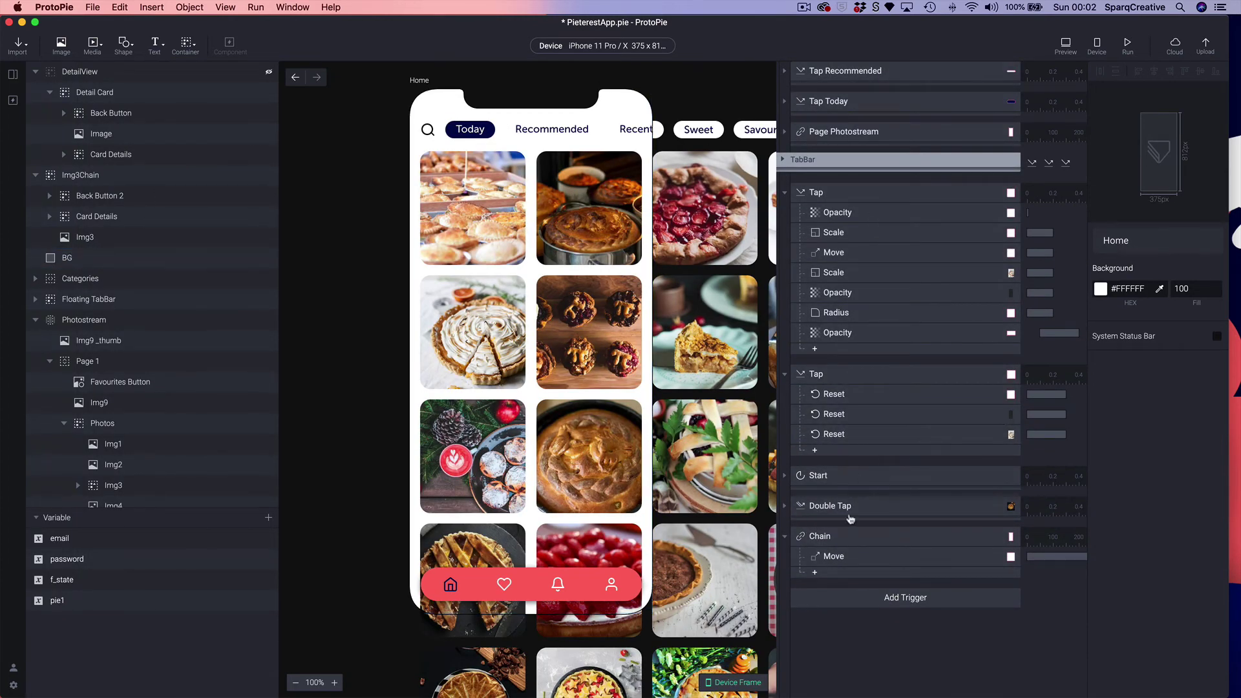
pyautogui.click(785, 509)
pyautogui.scroll(-2, 943, 523)
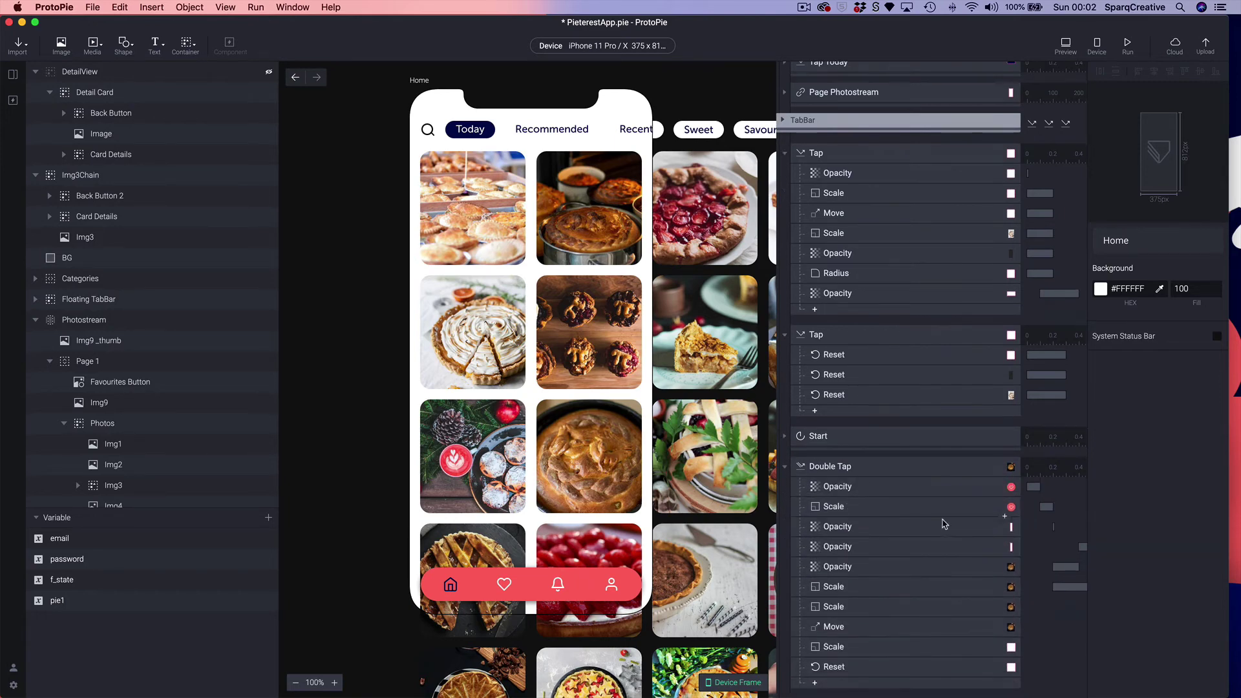
pyautogui.scroll(-5, 942, 523)
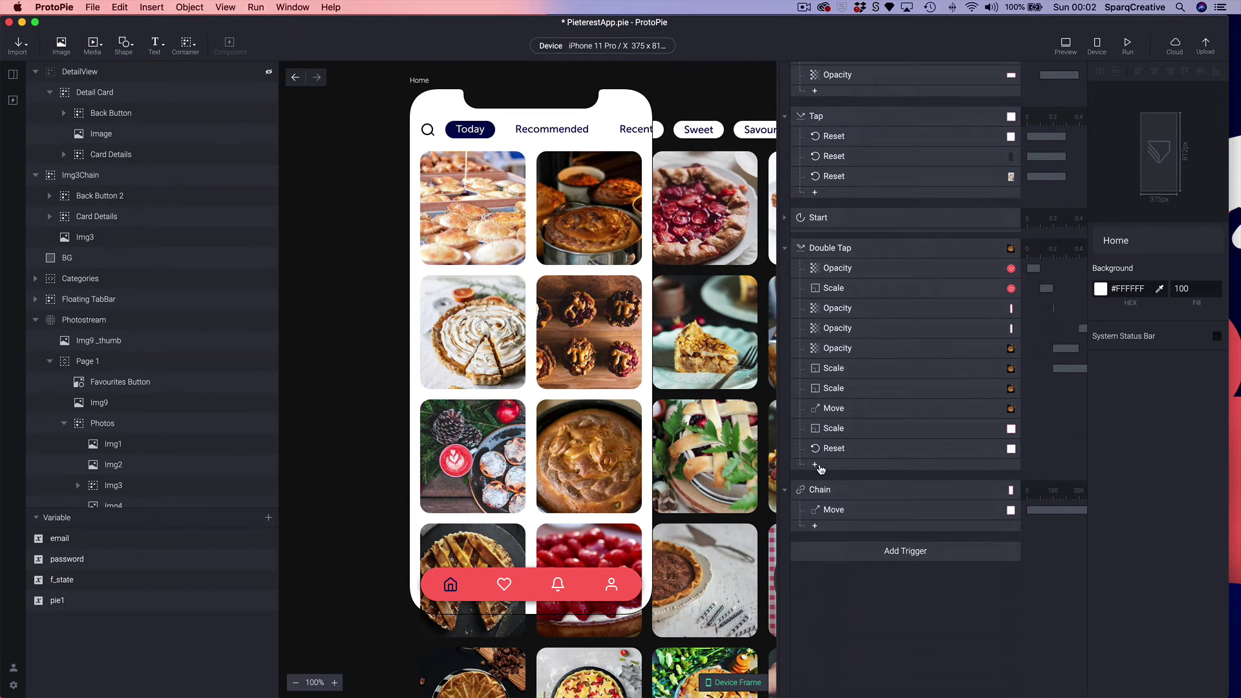
# Step: Add an Assign response at the end of the Double Tap trigger and target the f_state variable
pyautogui.click(816, 465)
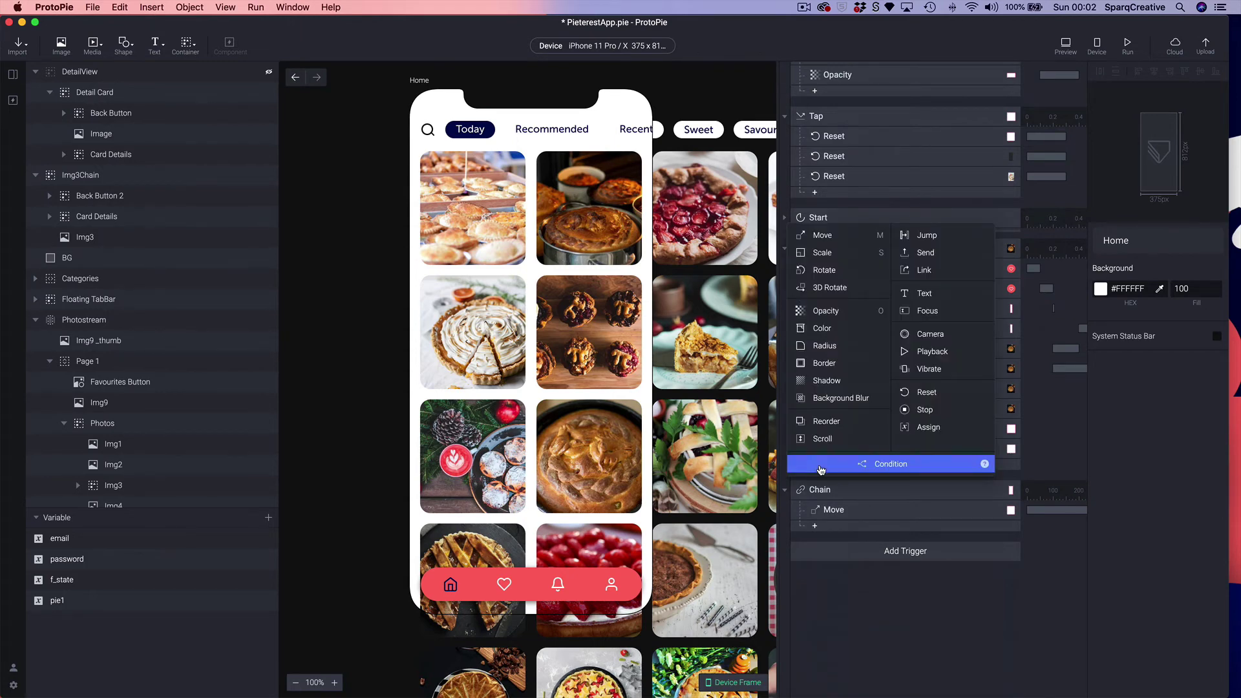
pyautogui.click(949, 431)
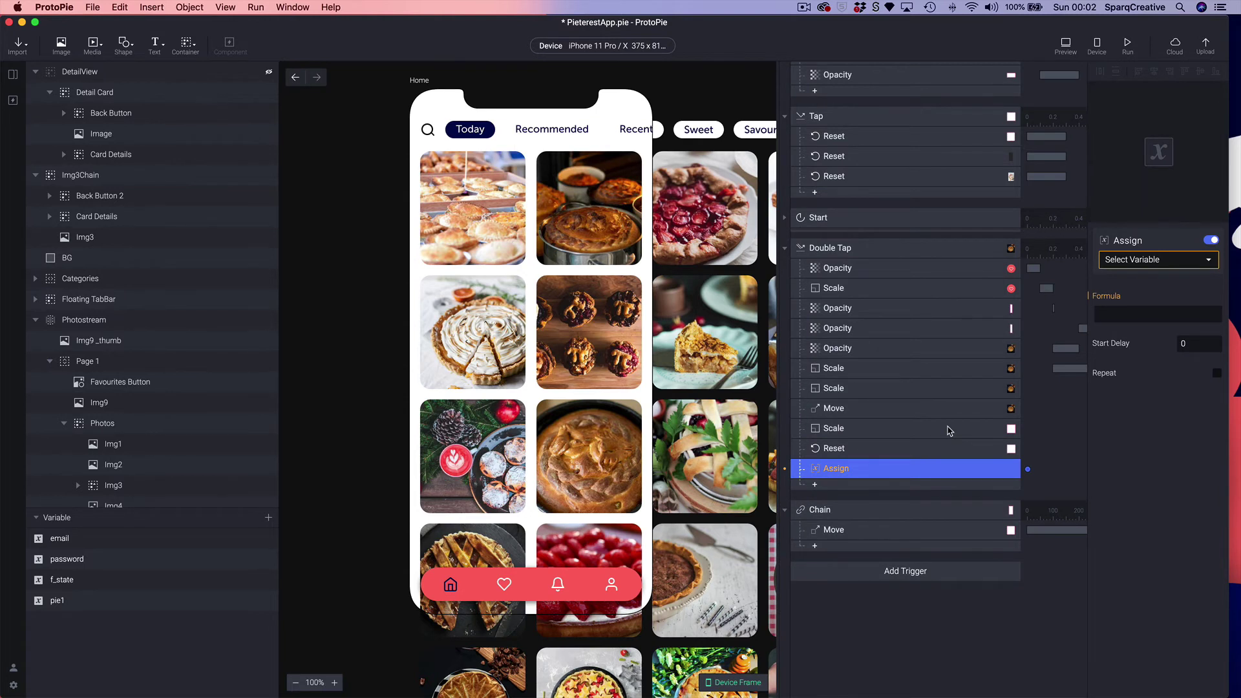
pyautogui.click(1132, 311)
pyautogui.click(1162, 261)
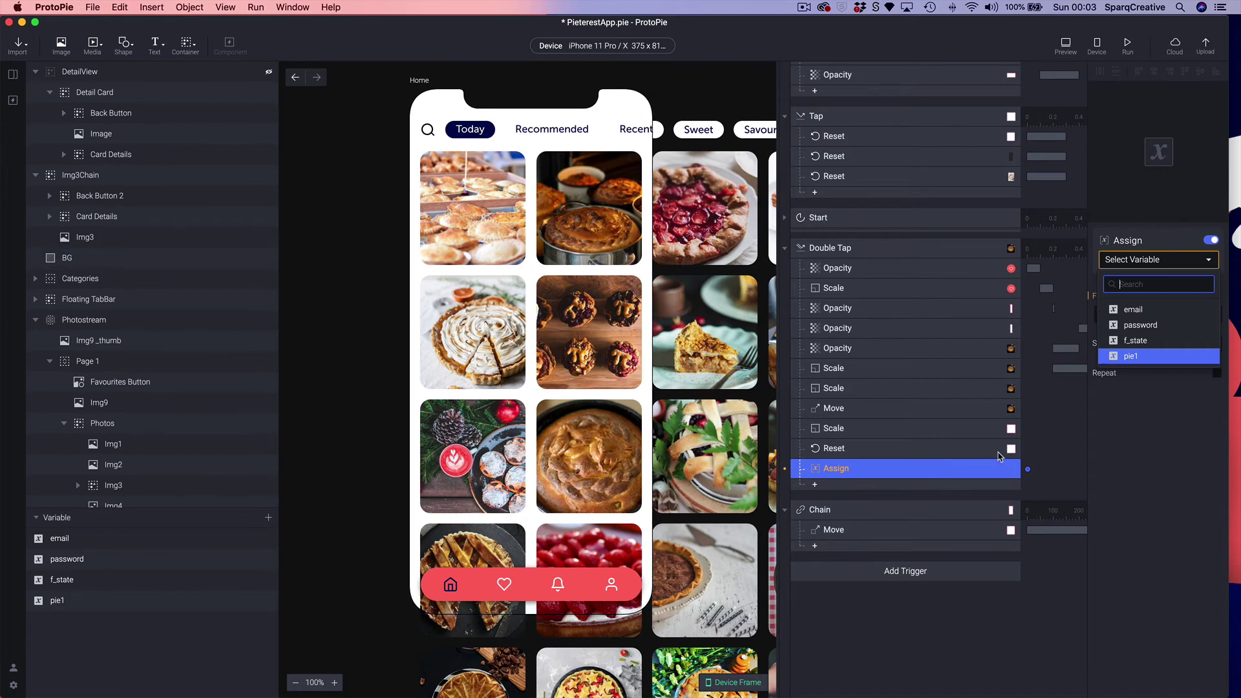
pyautogui.click(1164, 347)
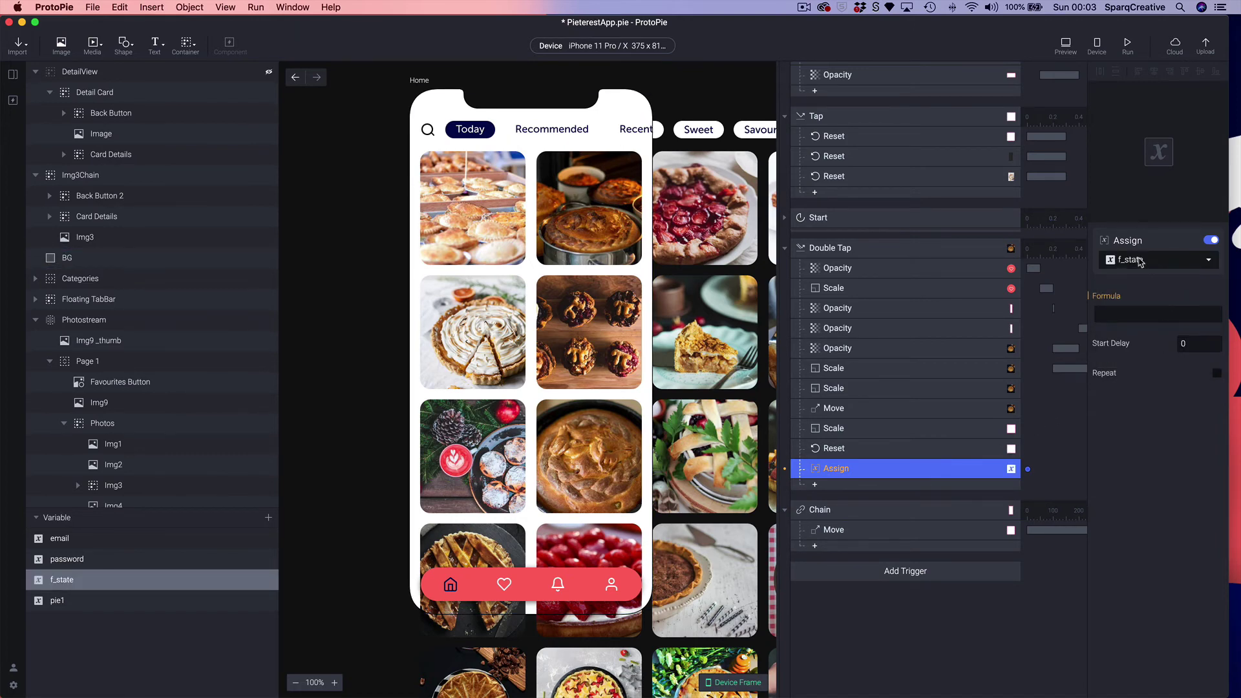
# Step: Enter FAVOURITES as the formula of the f_state Assign response
pyautogui.click(1129, 316)
pyautogui.write('FAVOURITES')
pyautogui.press('Return')
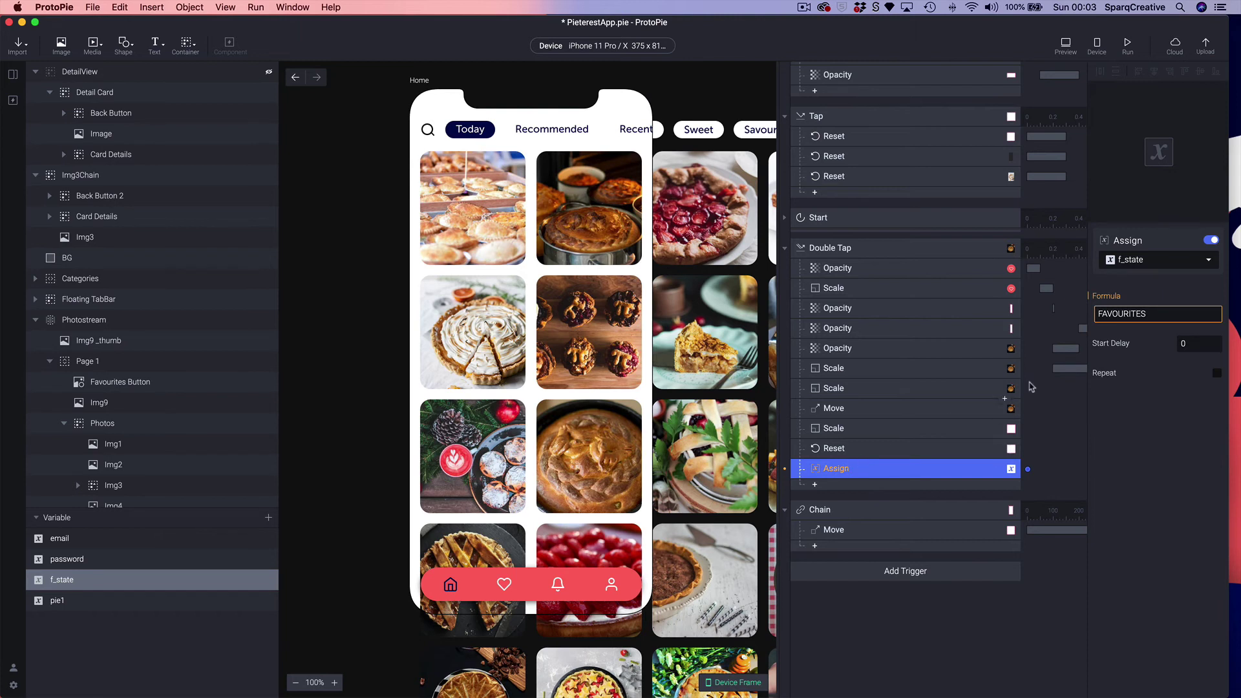
# Step: Enclose the FAVOURITES formula of the f_state Assign response in double quotation marks
pyautogui.click(1150, 311)
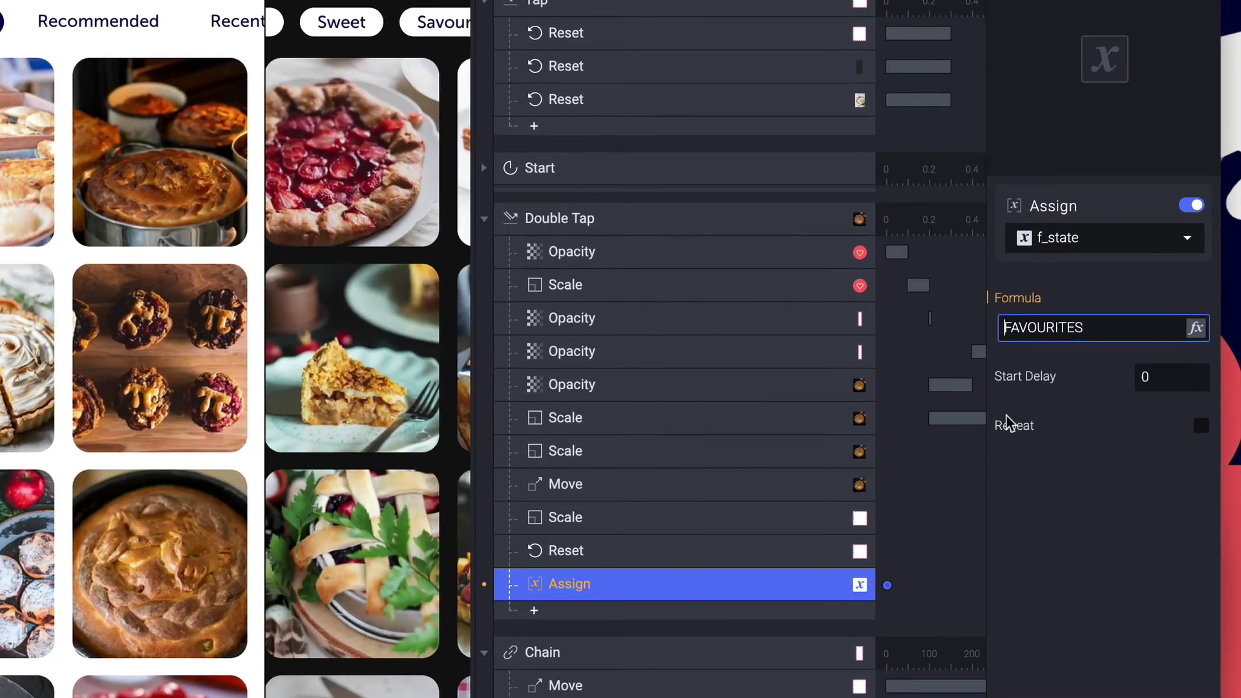
pyautogui.write('@')
pyautogui.press('BackSpace')
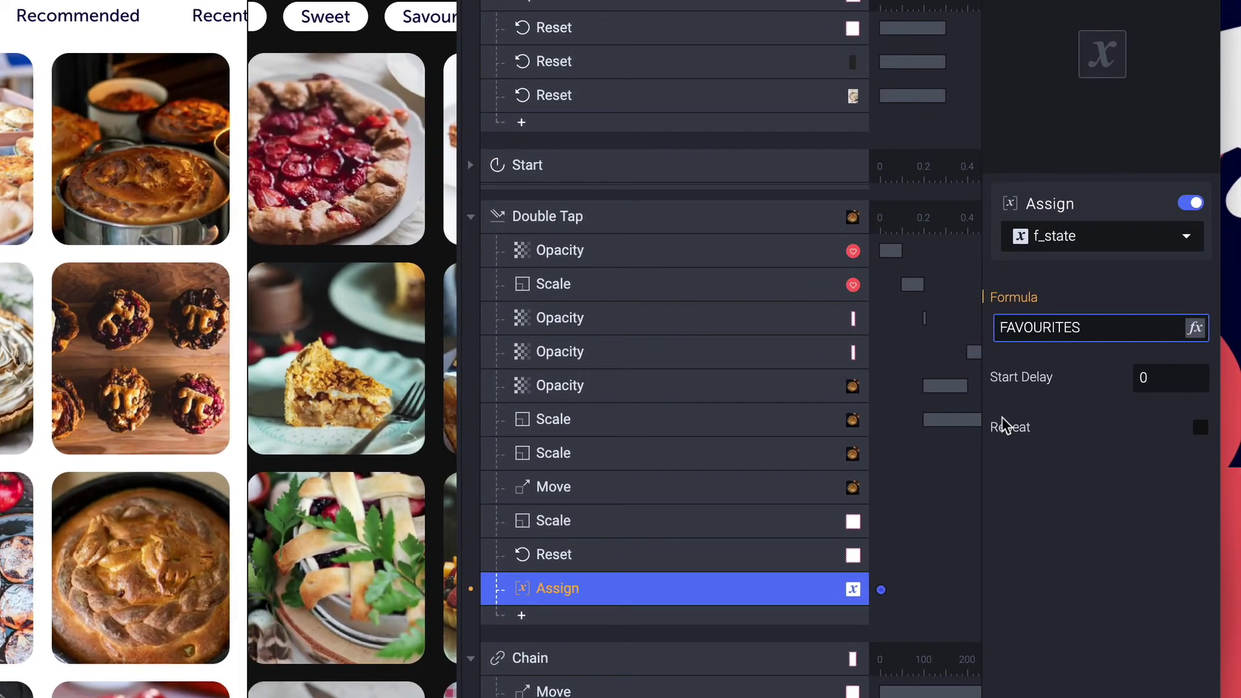
pyautogui.write('"')
pyautogui.click(1095, 328)
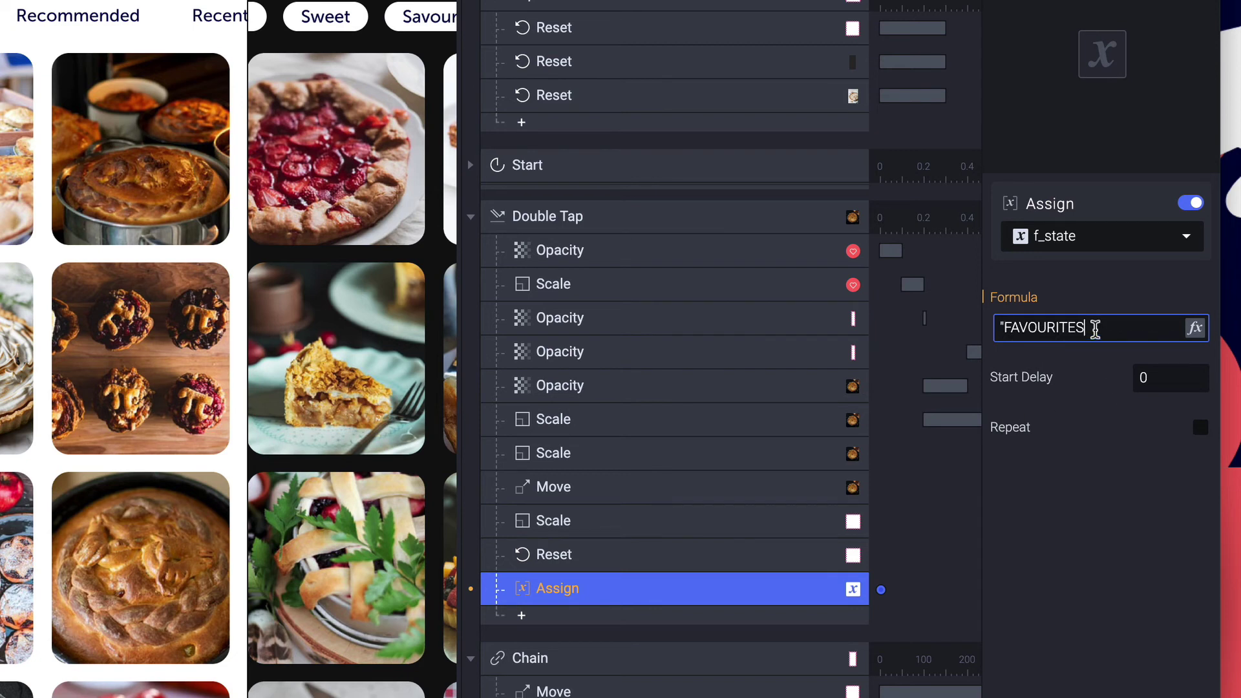
pyautogui.write('"')
pyautogui.press('Return')
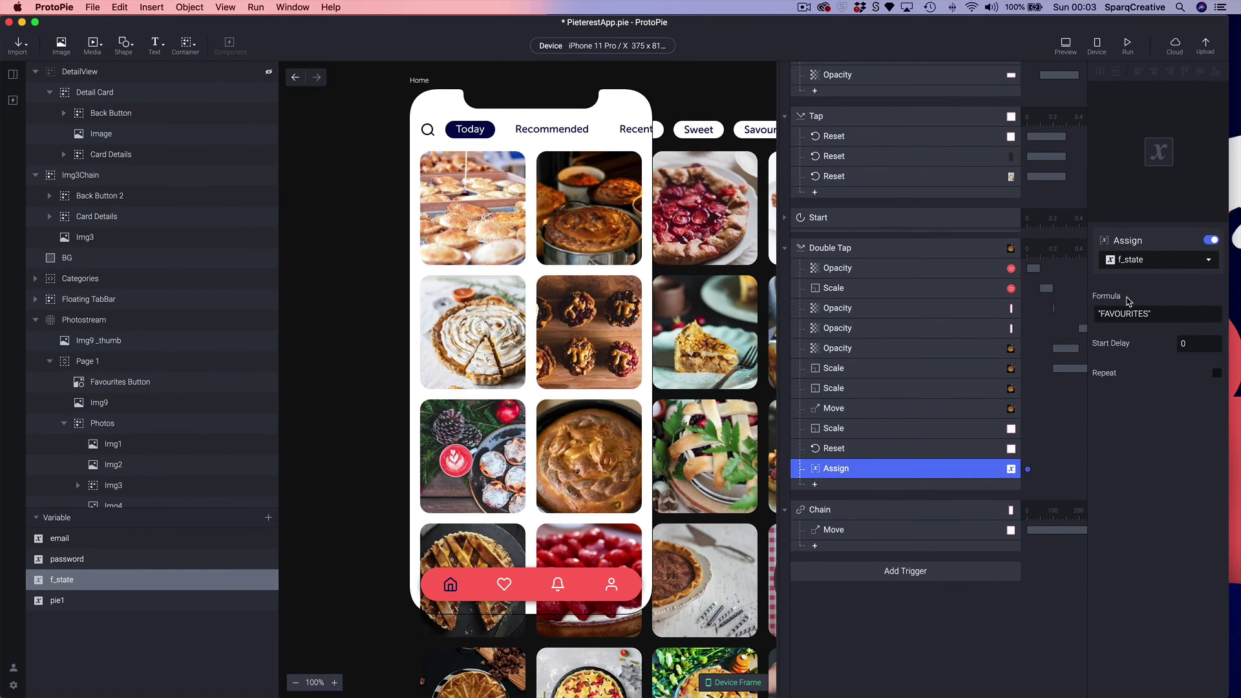
# Step: Add a second Assign response to the Double Tap trigger, setting the pie1 variable with formula 1
pyautogui.click(815, 488)
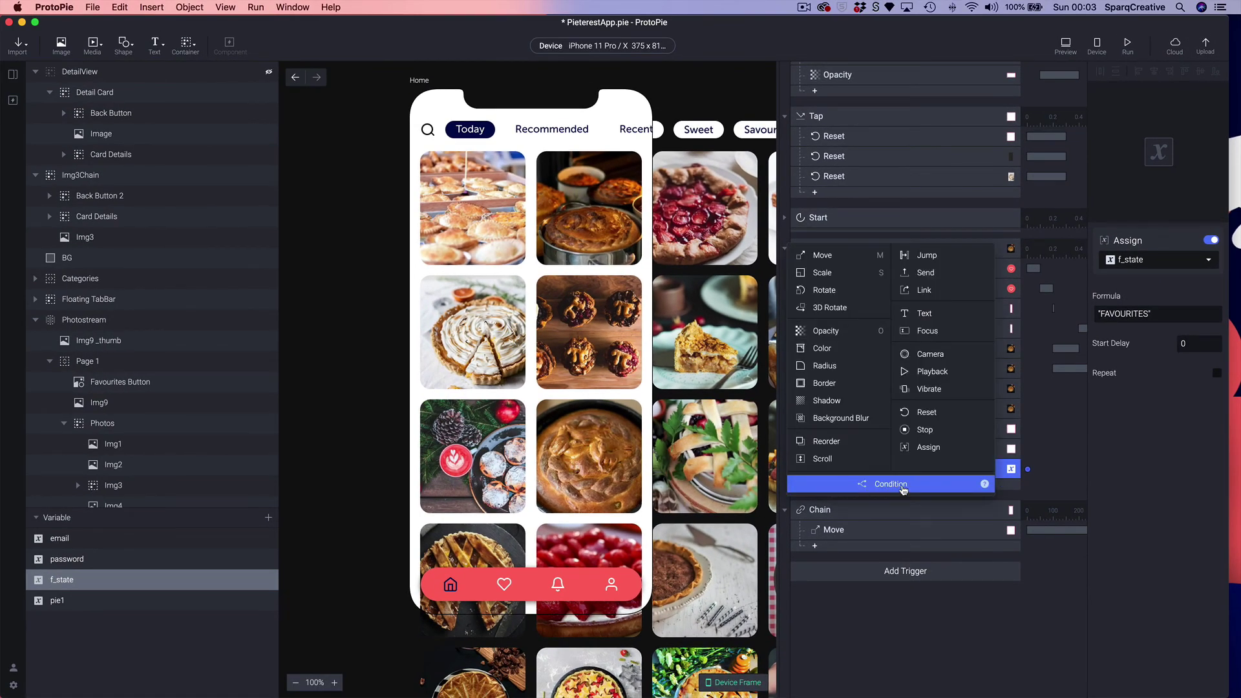
pyautogui.click(937, 454)
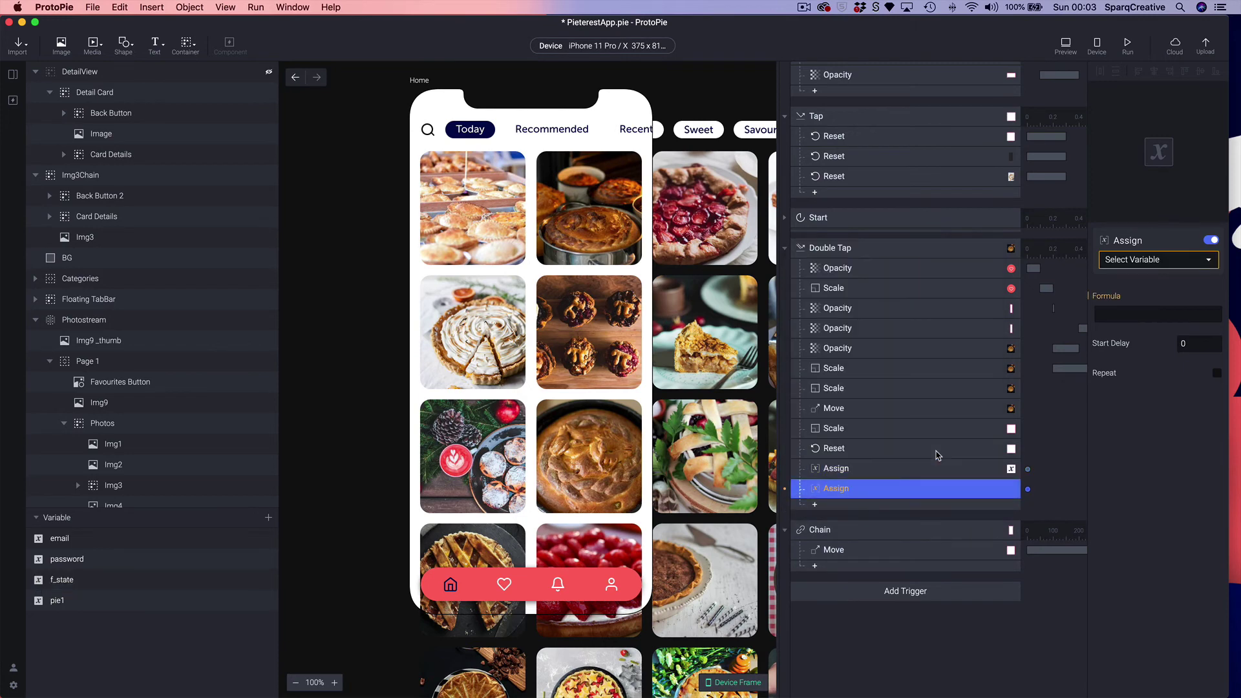
pyautogui.click(1152, 261)
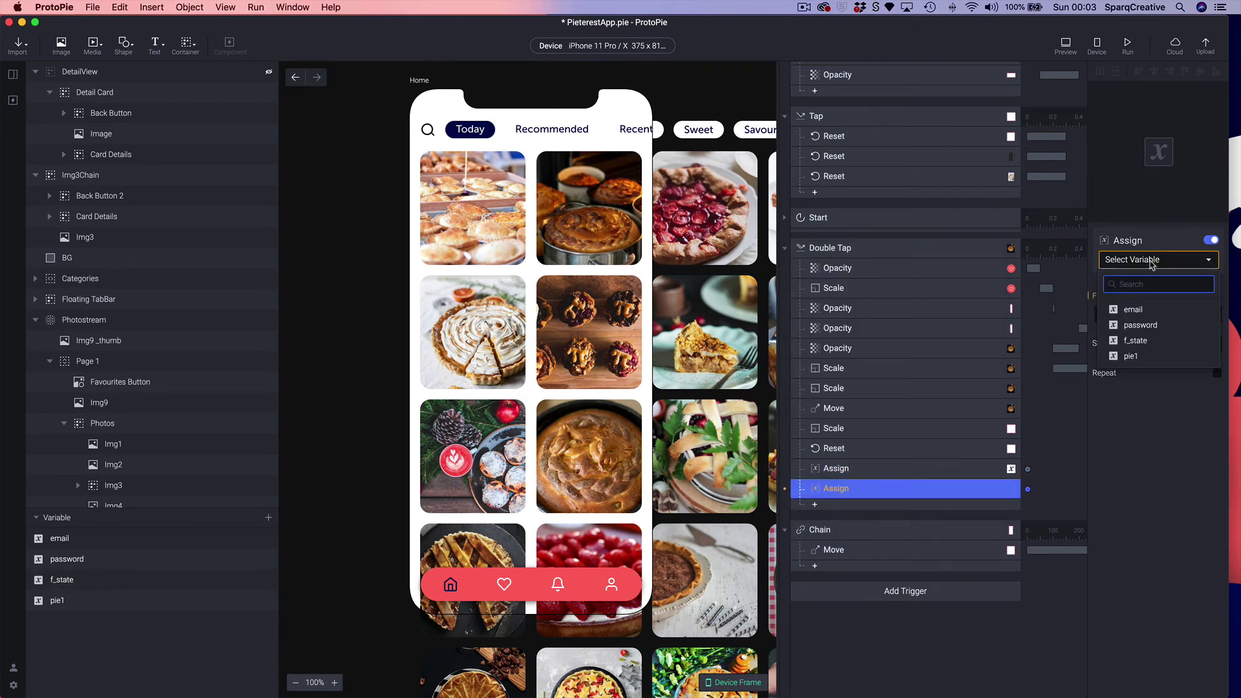
pyautogui.click(1142, 358)
pyautogui.click(1128, 315)
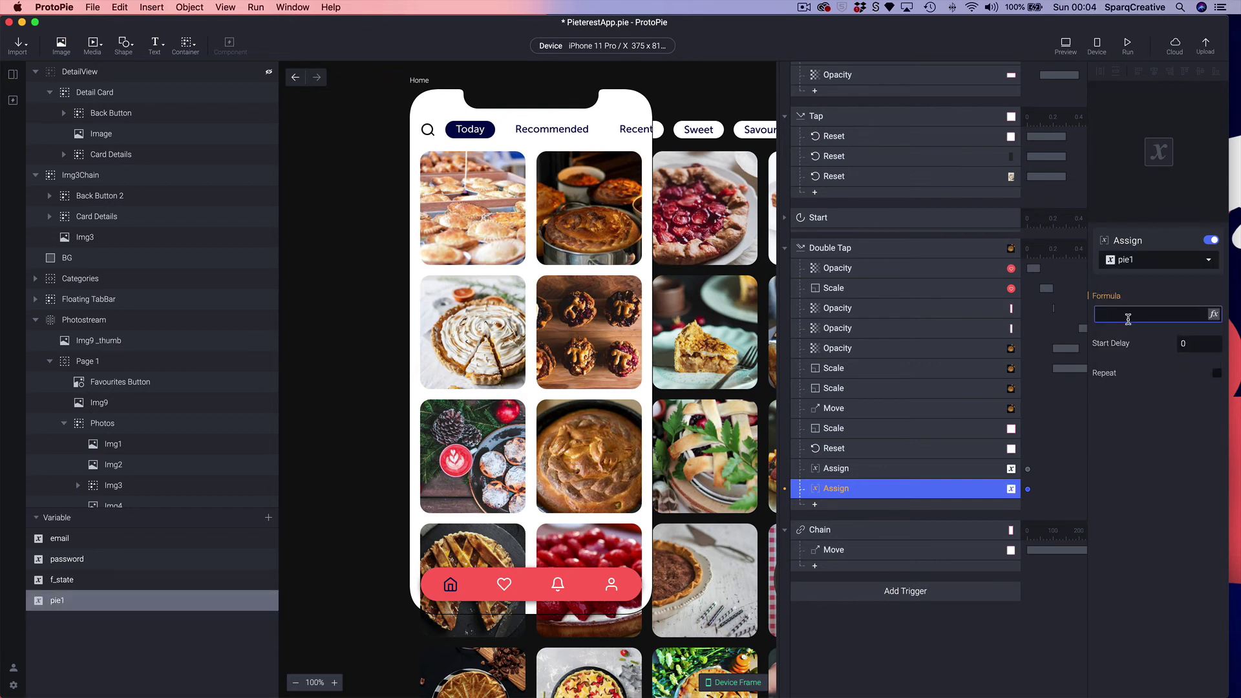
pyautogui.press('Return')
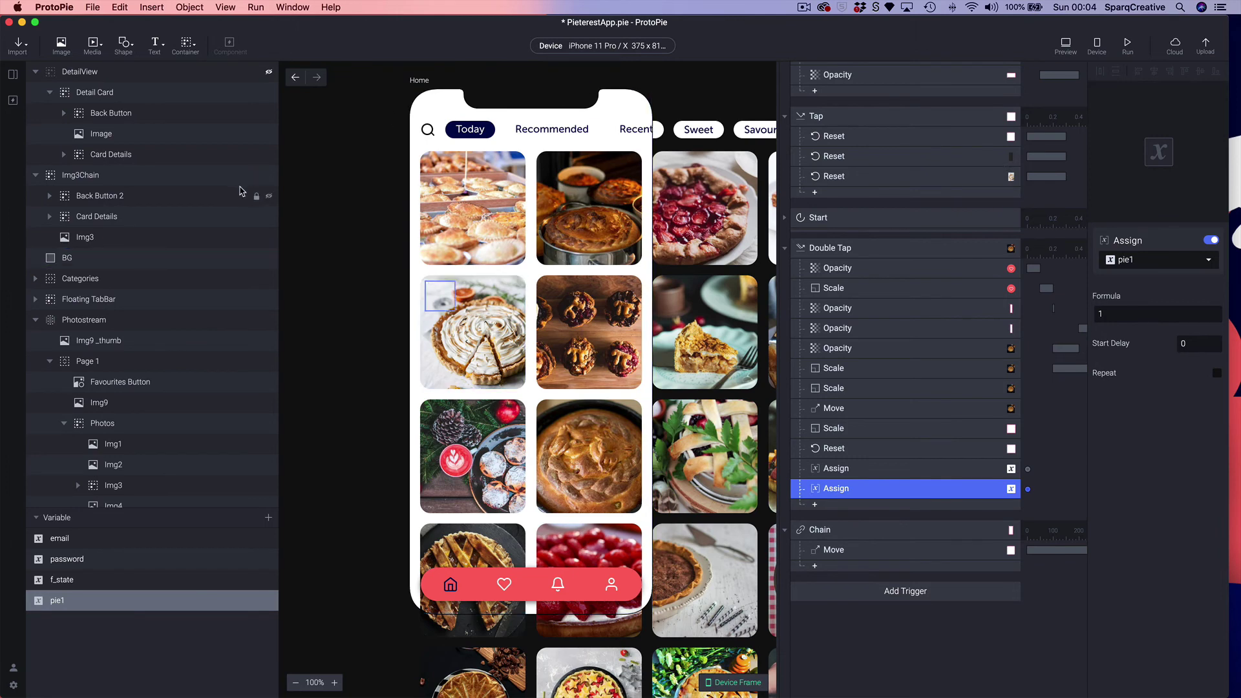
# Step: Preview the prototype, favourite the scored round pie on the dark background in the photostream, and open the Favourites scene
pyautogui.click(1065, 49)
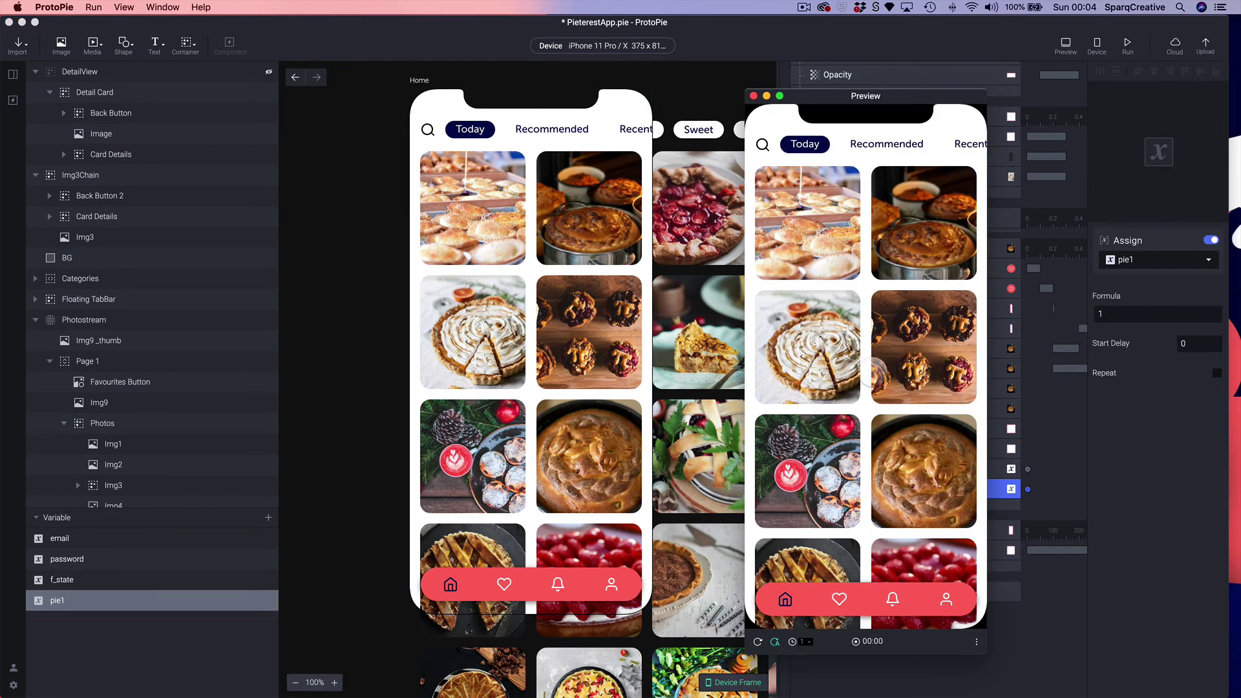
pyautogui.moveTo(906, 402); pyautogui.dragTo(910, 321)
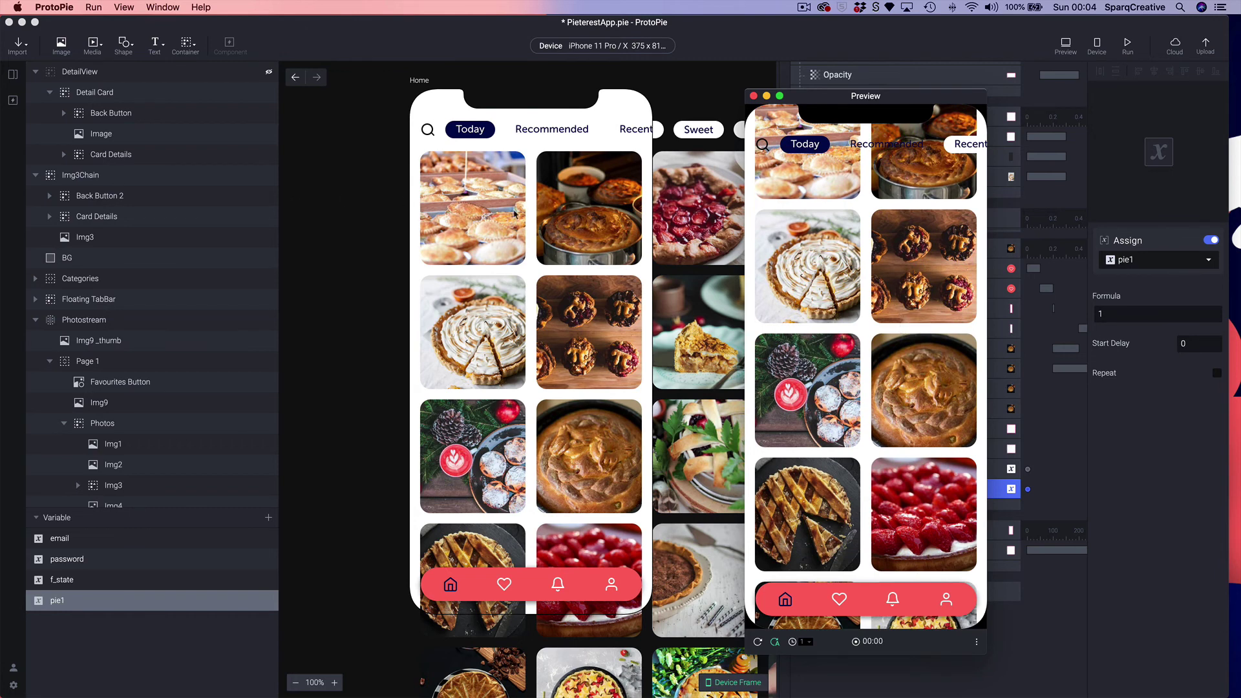
pyautogui.moveTo(895, 402); pyautogui.dragTo(904, 373)
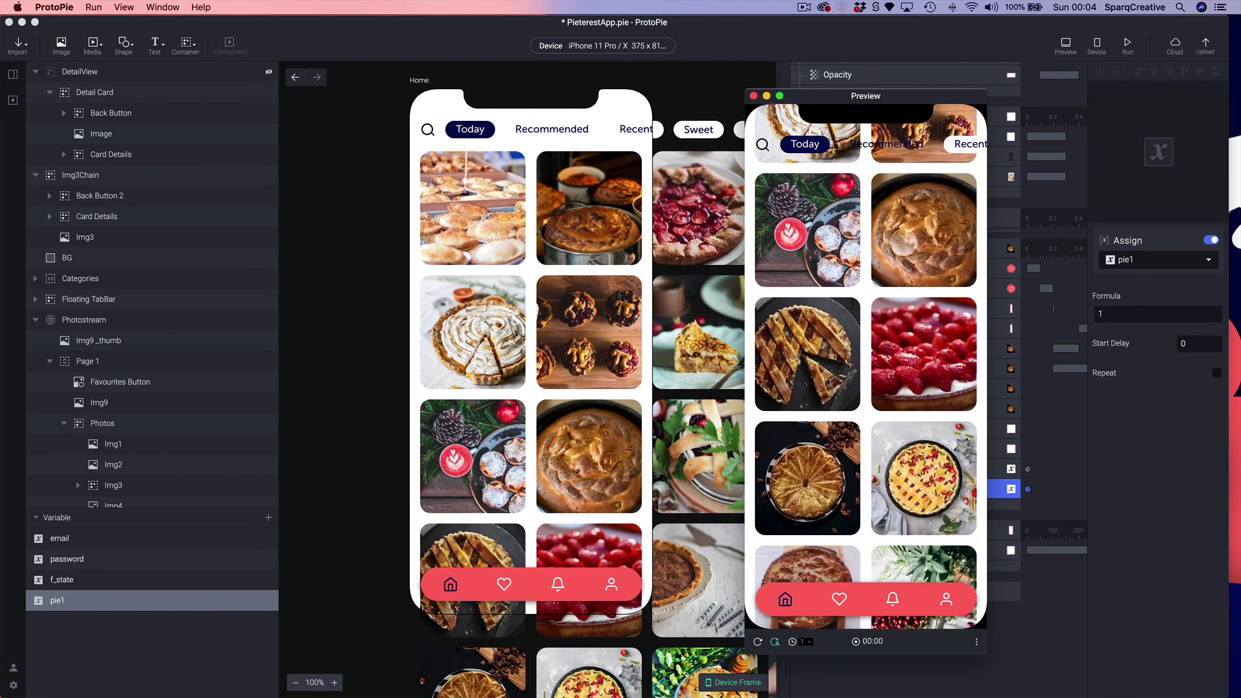
pyautogui.moveTo(873, 439); pyautogui.dragTo(873, 372)
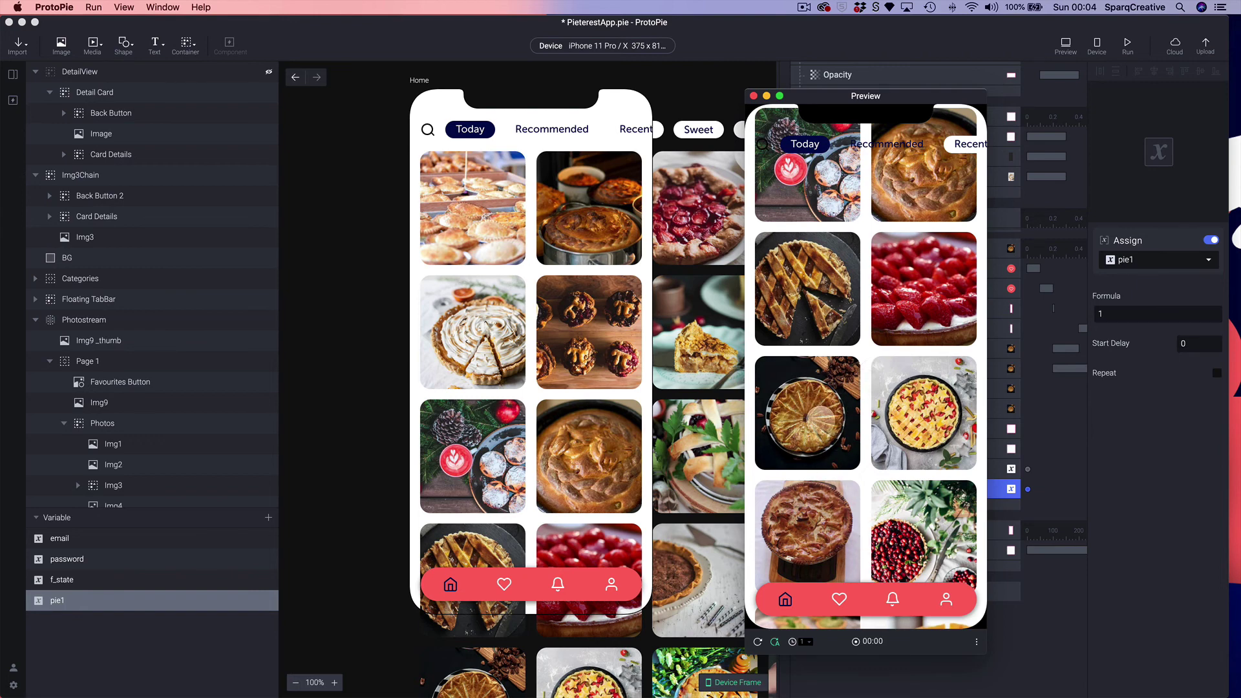
pyautogui.click(804, 414)
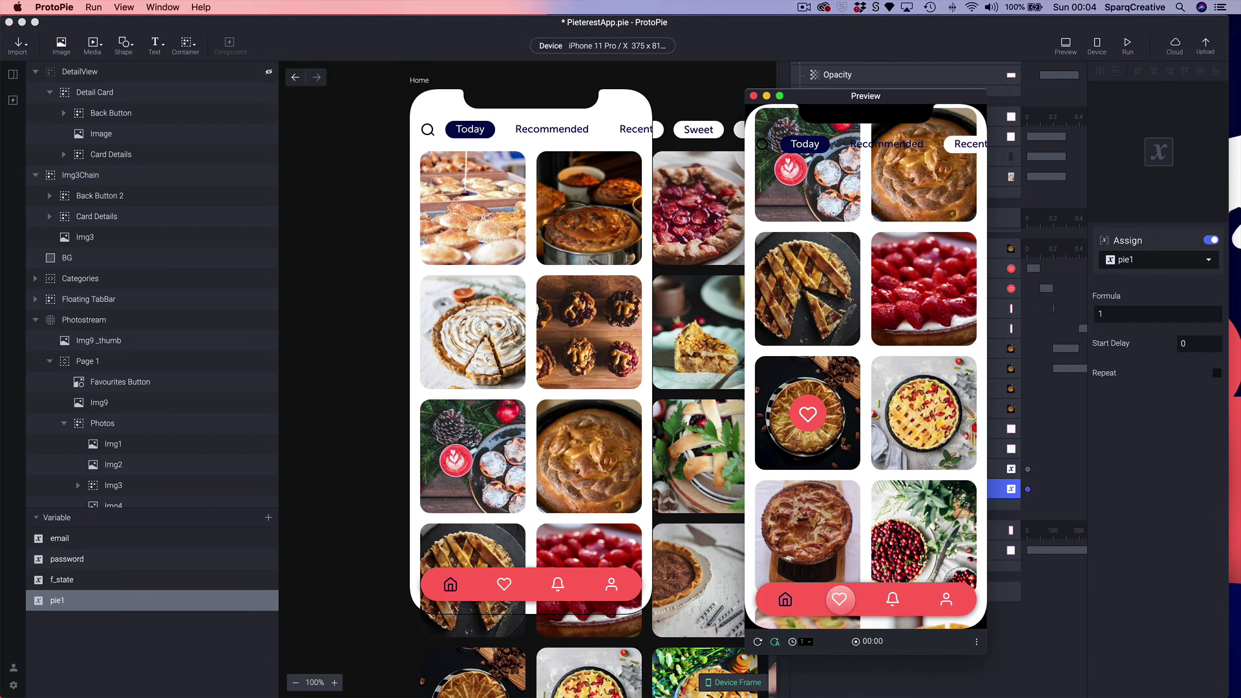
pyautogui.click(839, 598)
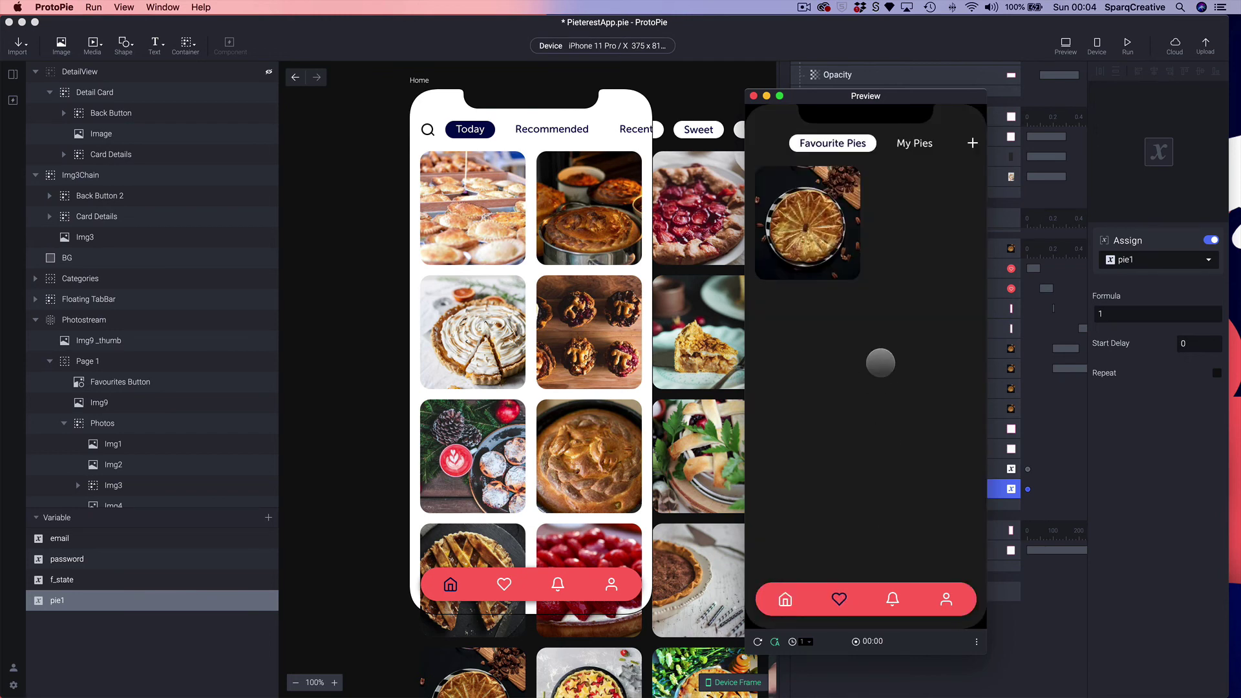